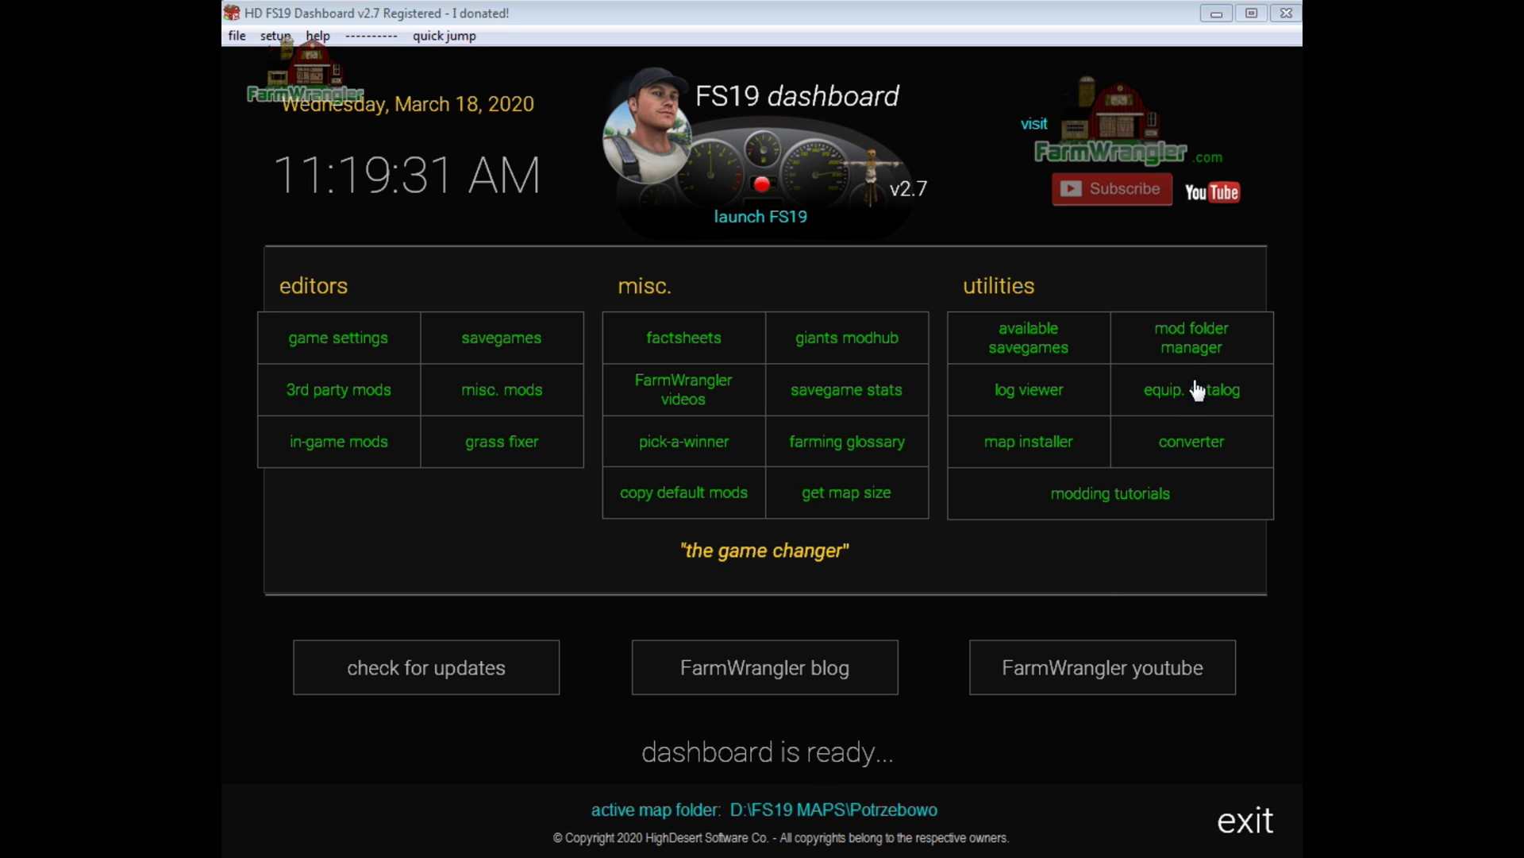
Step: Open the mod folder manager from the dashboard's utilities section
click(1206, 338)
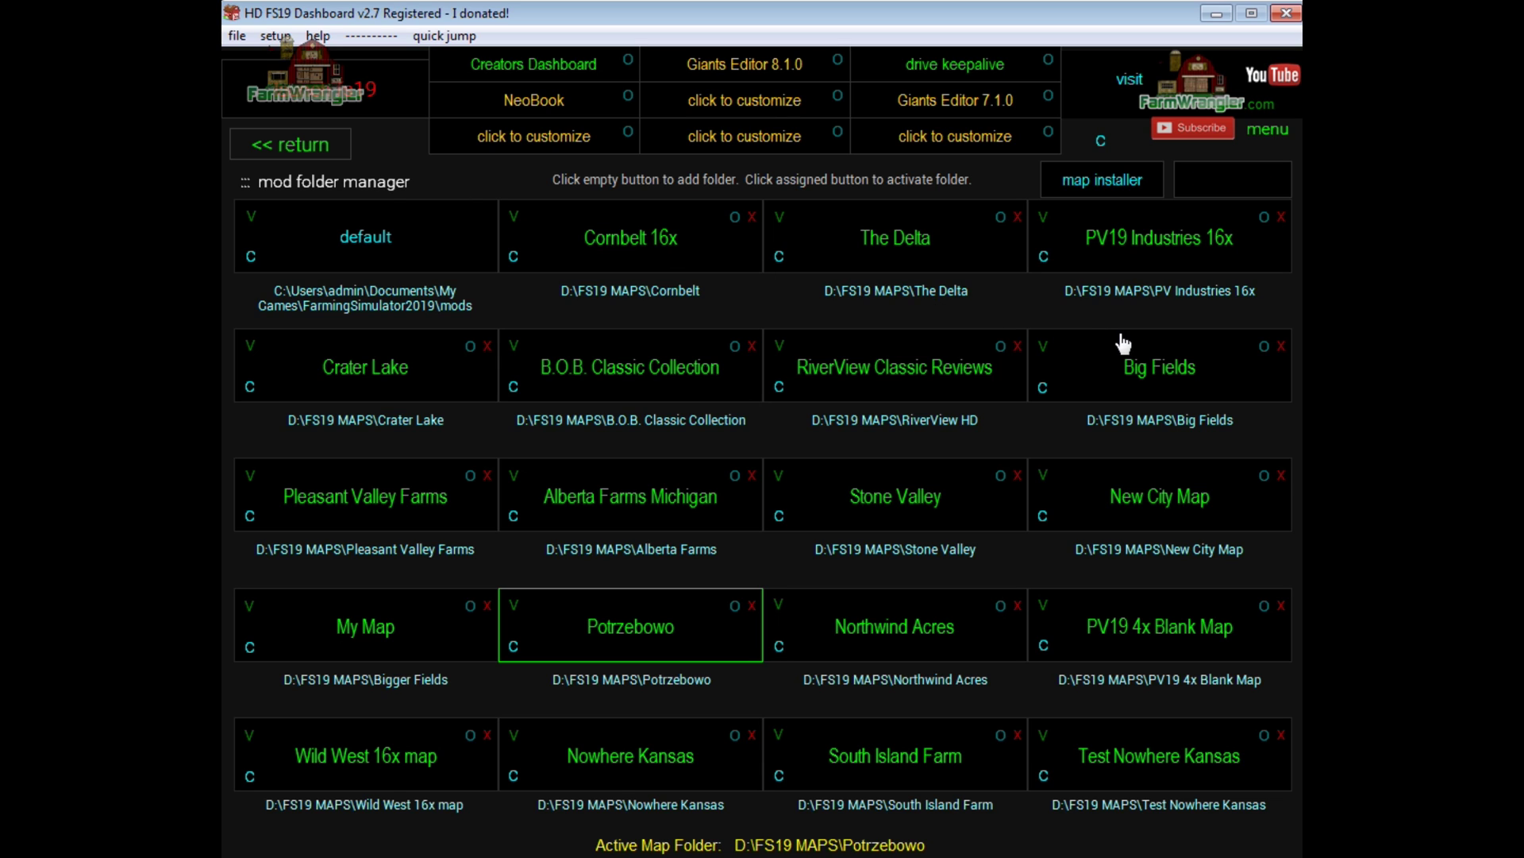
click(1225, 189)
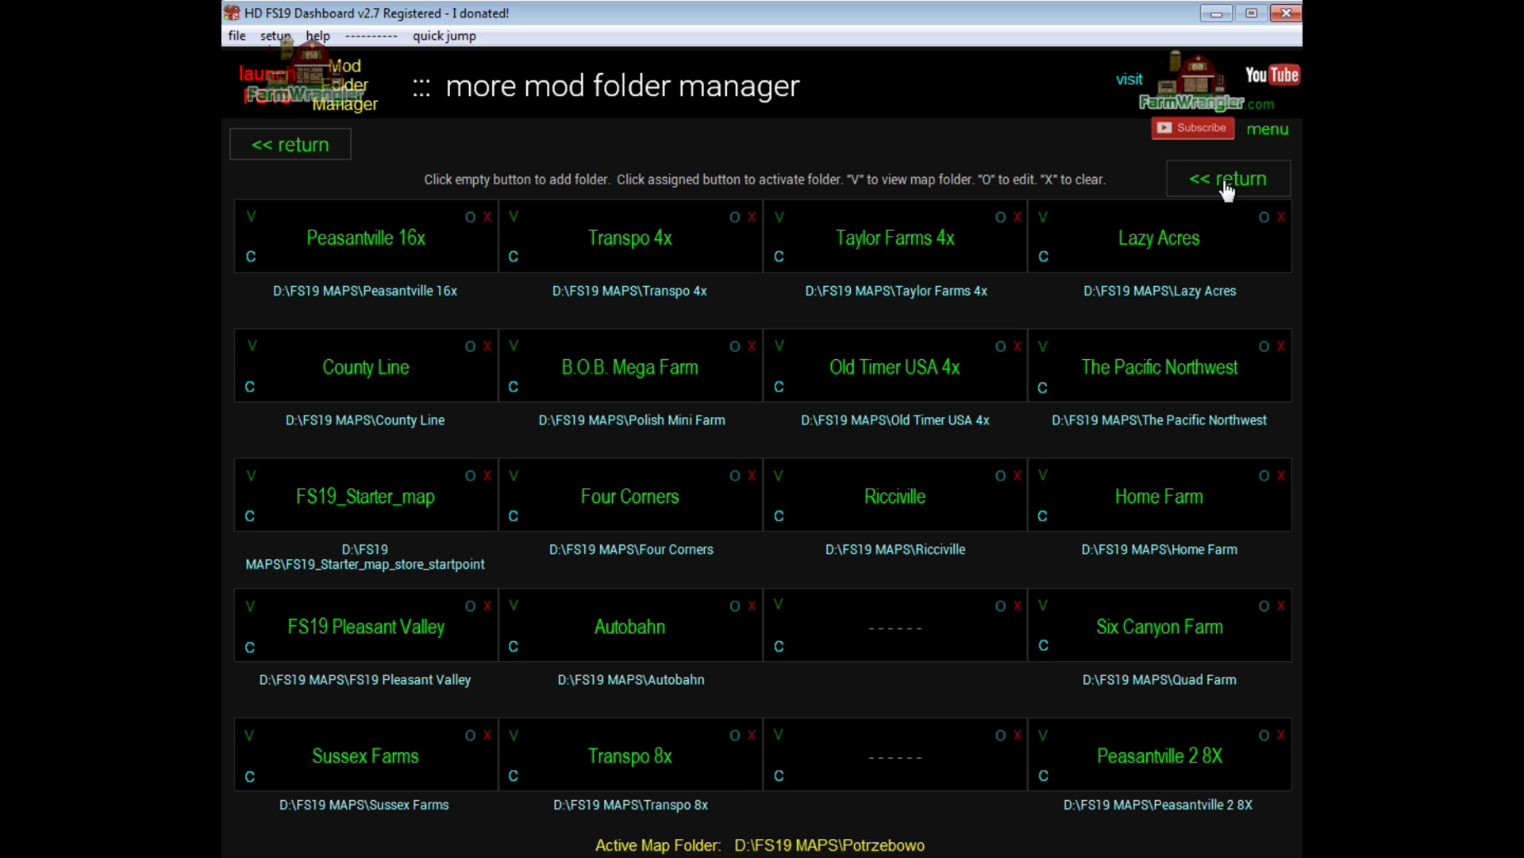
click(1227, 181)
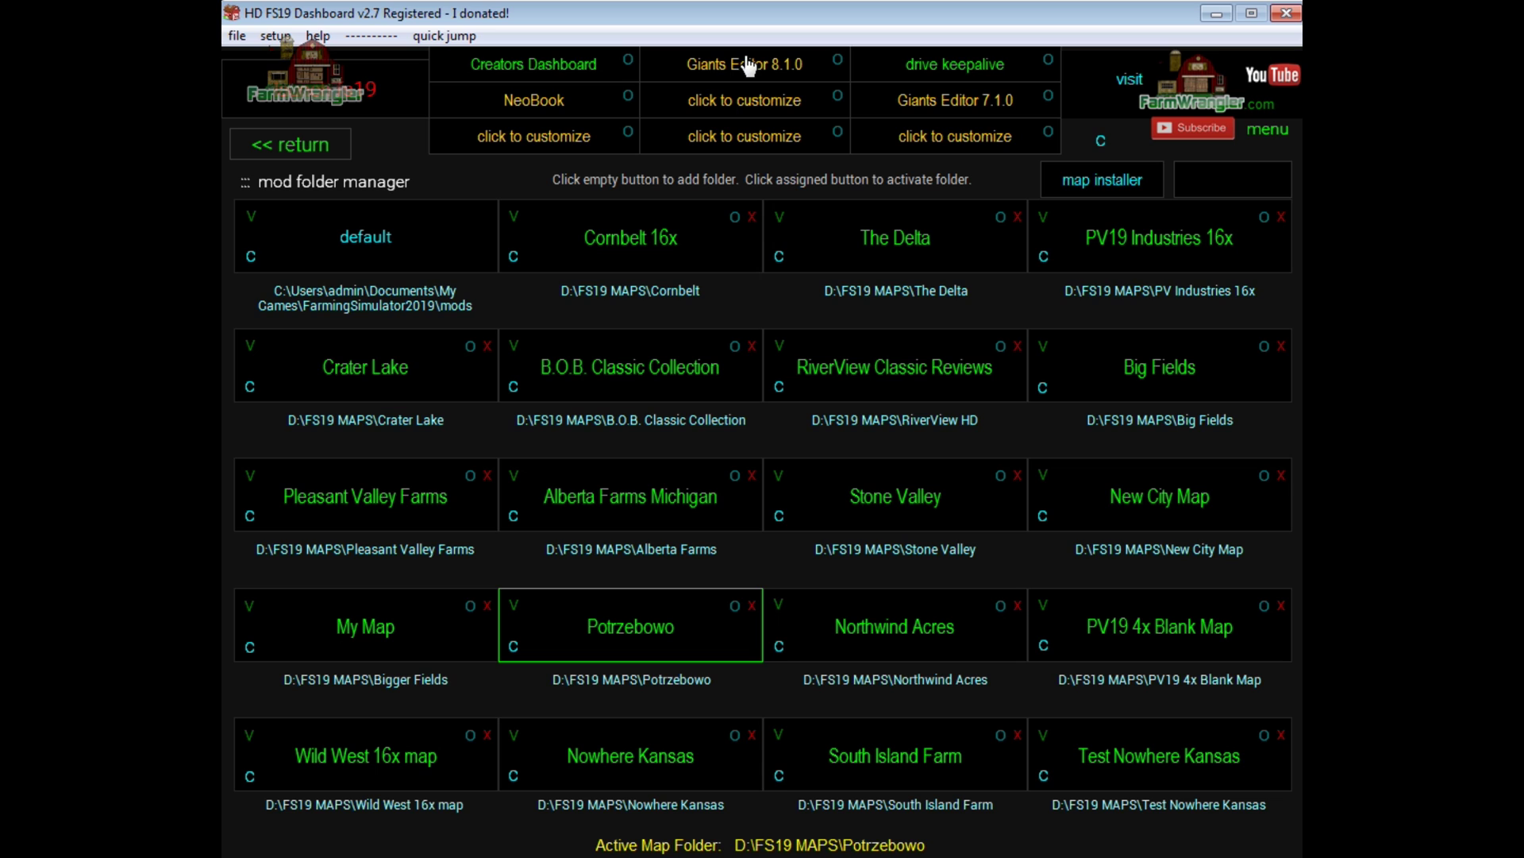
click(837, 61)
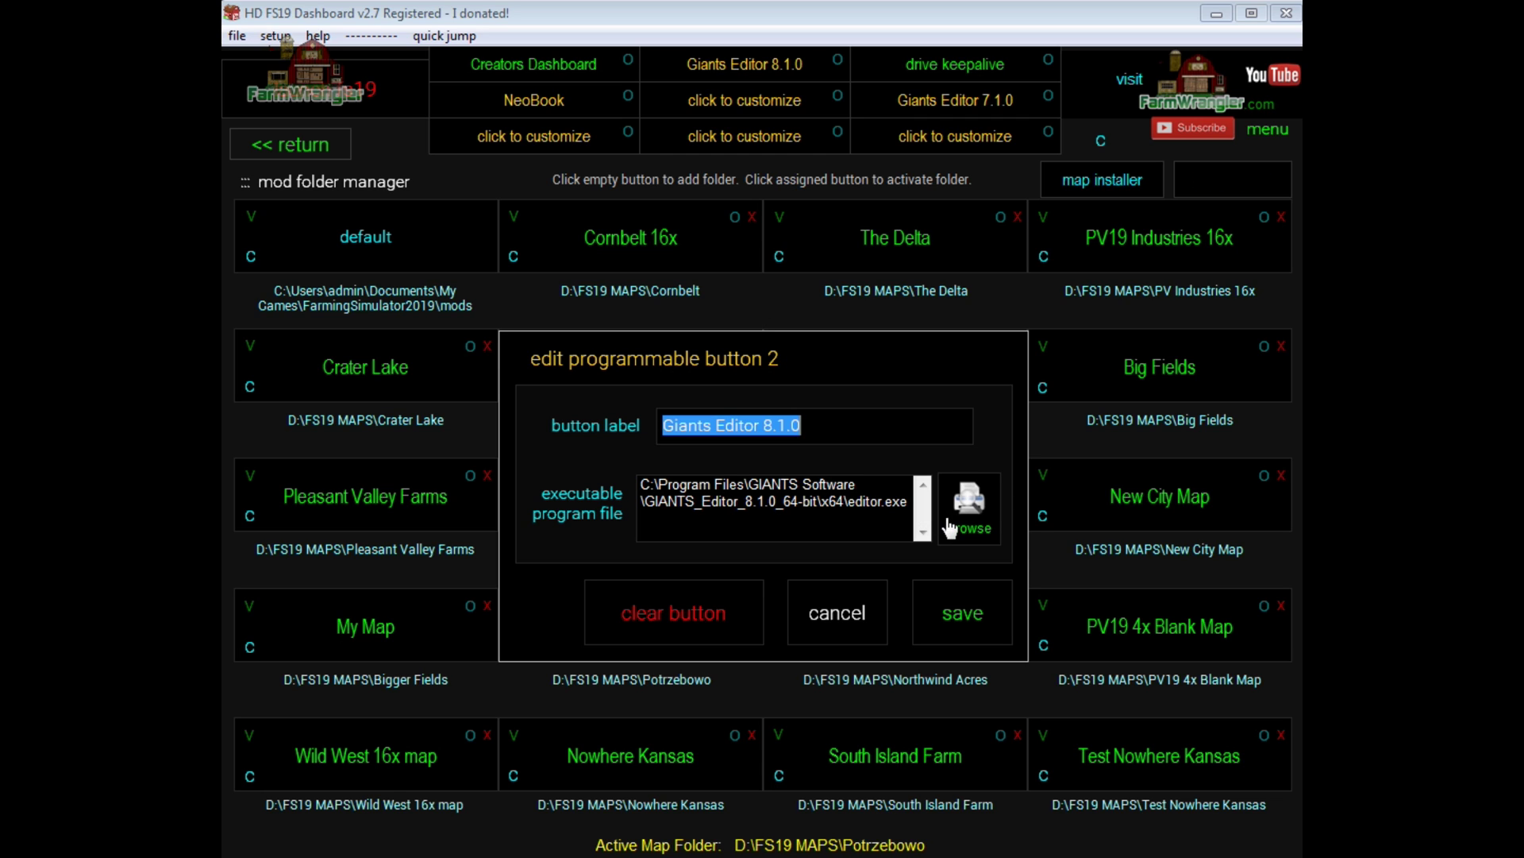
click(864, 621)
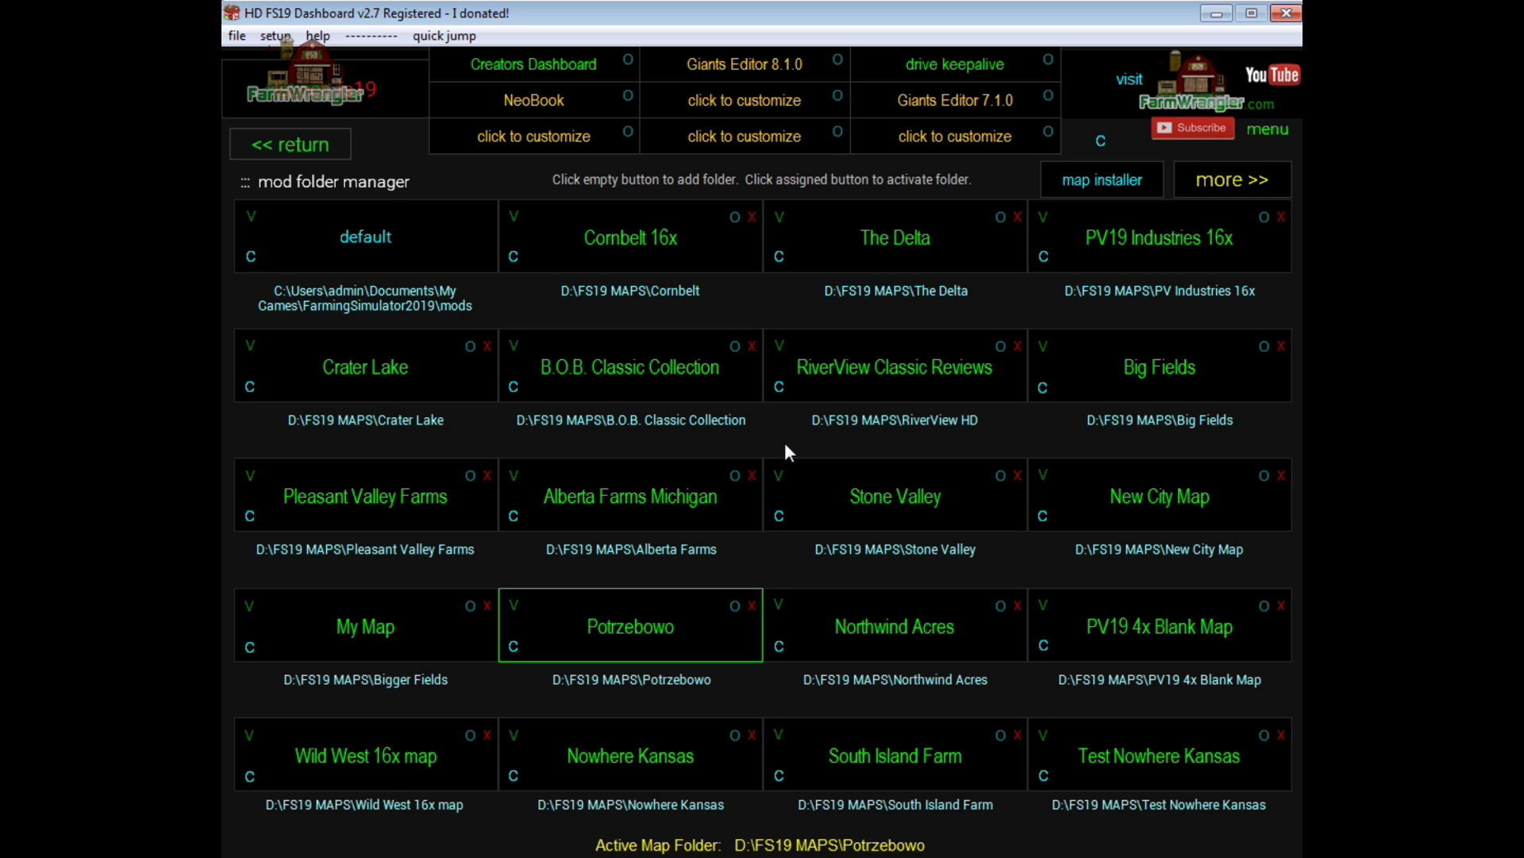
Step: Clear the Potrzebowo slot, accept the default-folder notice, and activate PV19 4x Blank Map
click(753, 611)
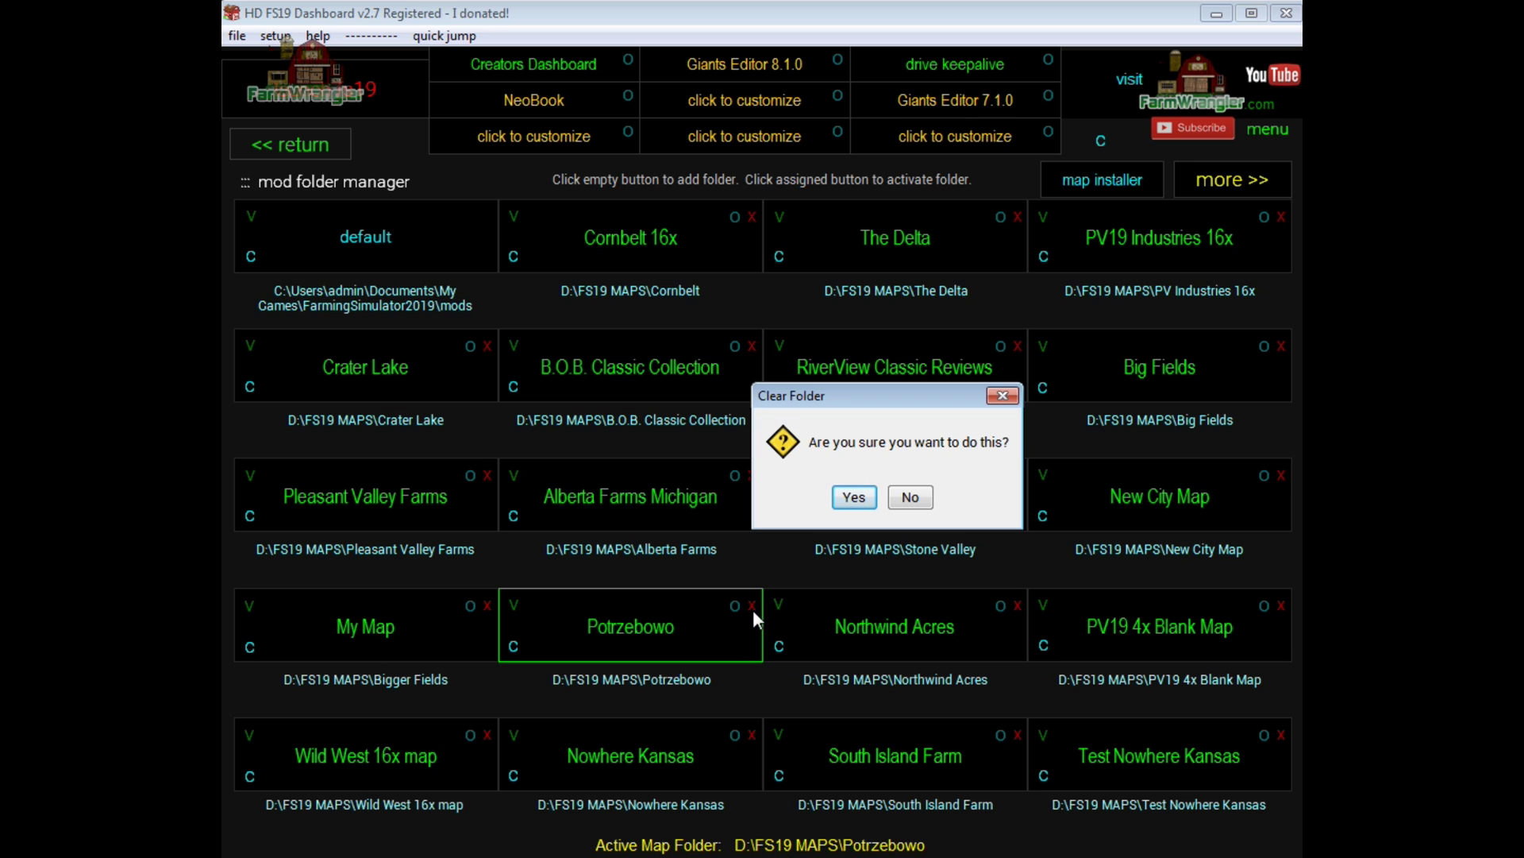
click(853, 498)
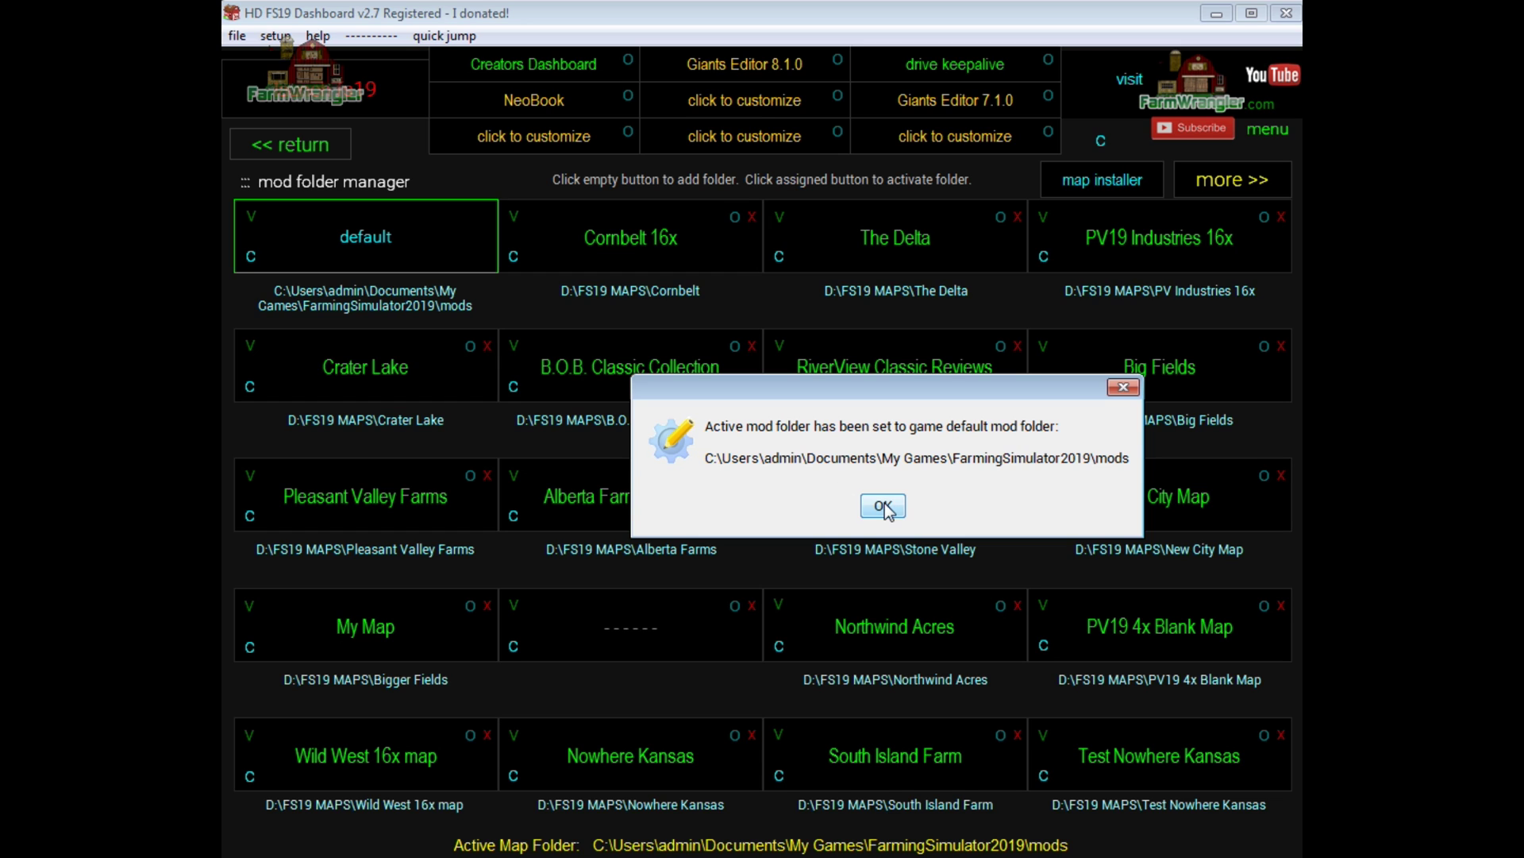
click(886, 509)
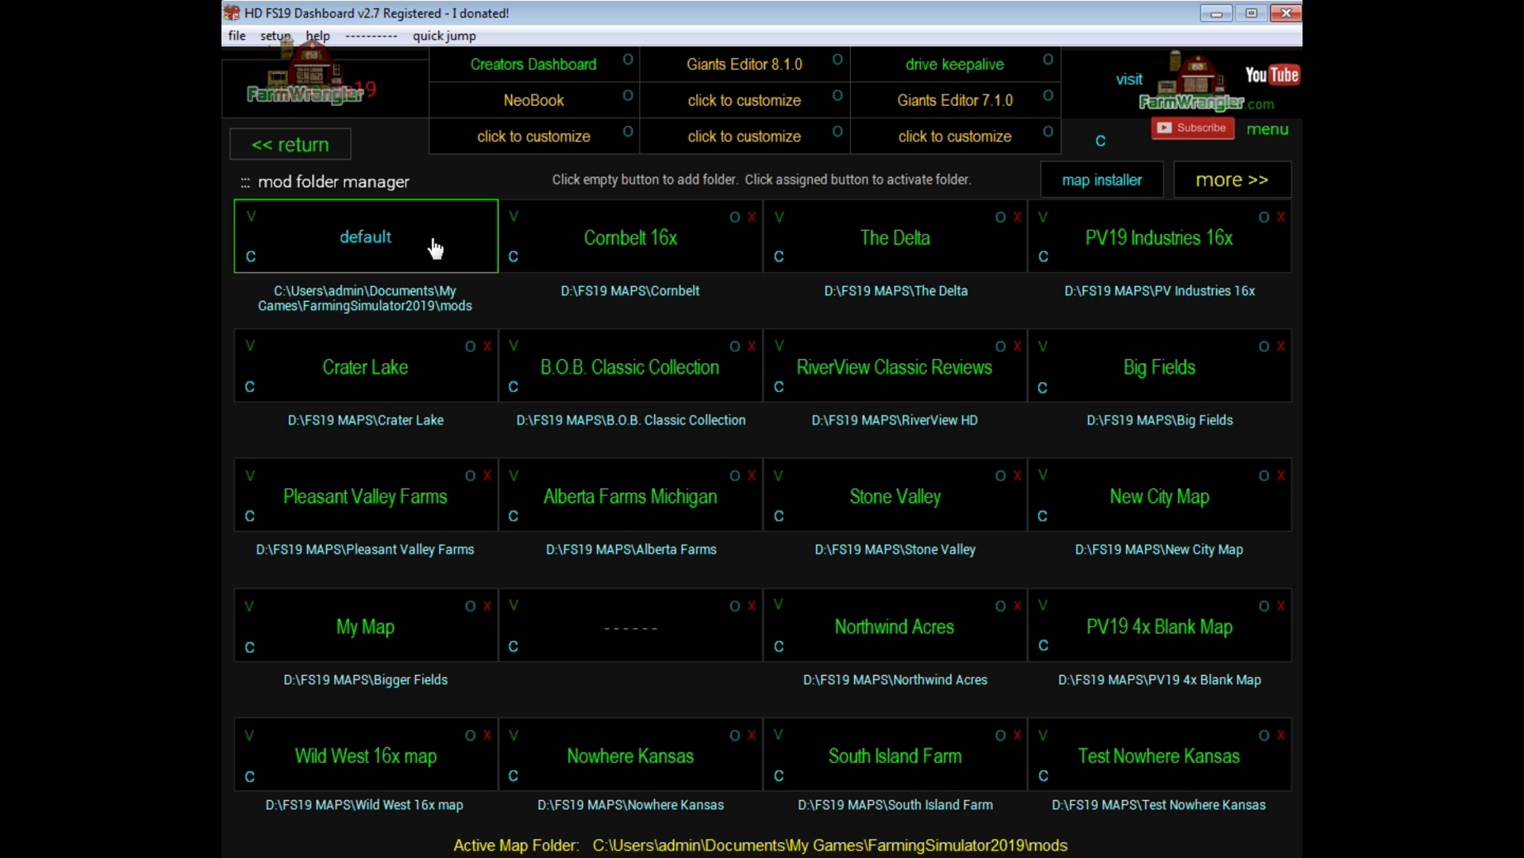
click(1153, 626)
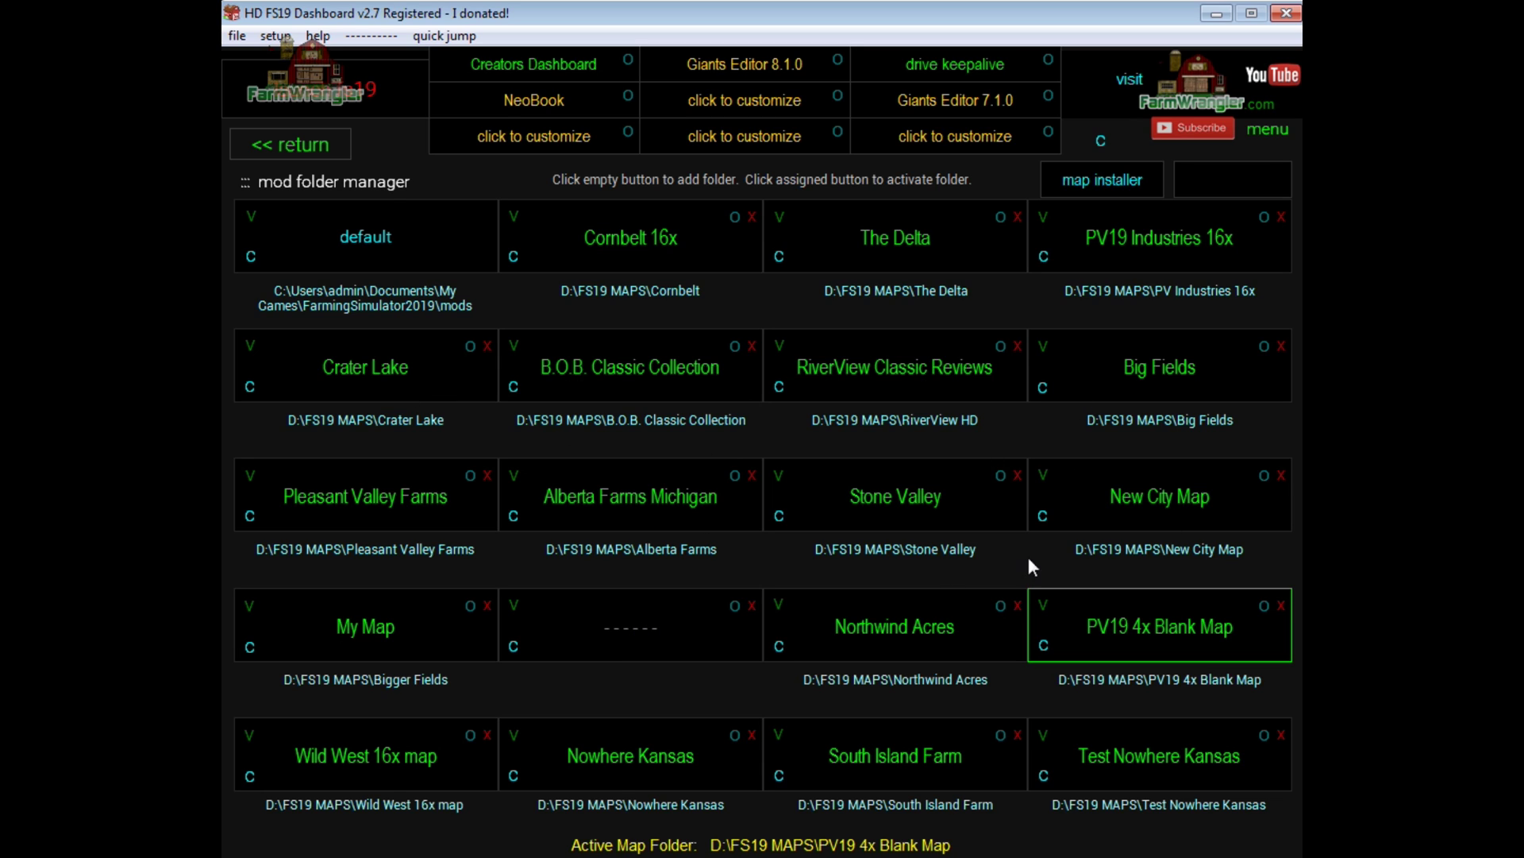
Step: Assign D:\FS19 MAPS\Potrzebowo to the empty slot and name it 'Potrzebowo xx'
click(649, 635)
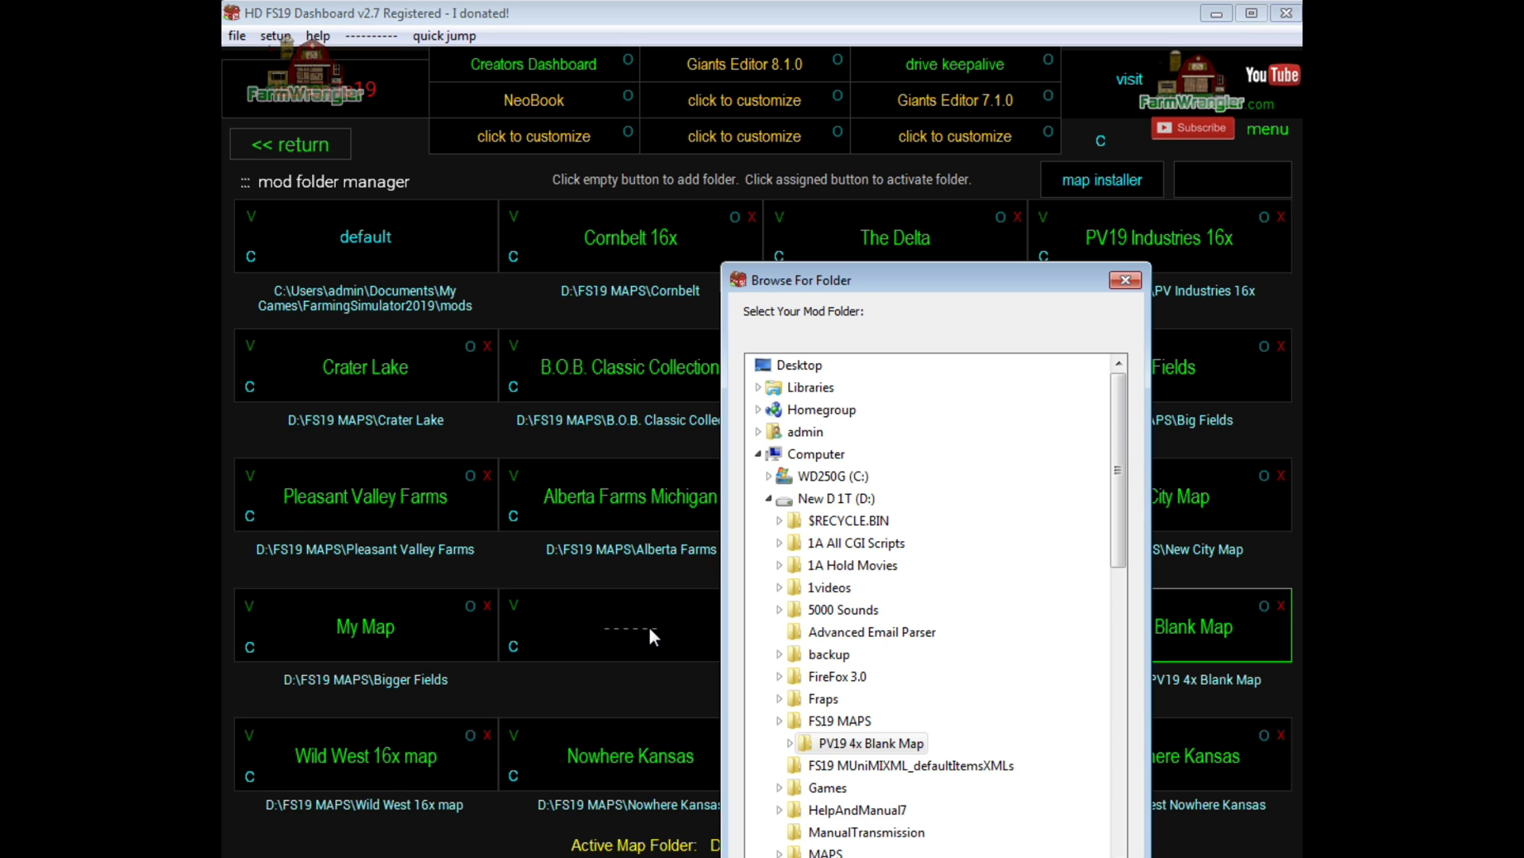
click(780, 721)
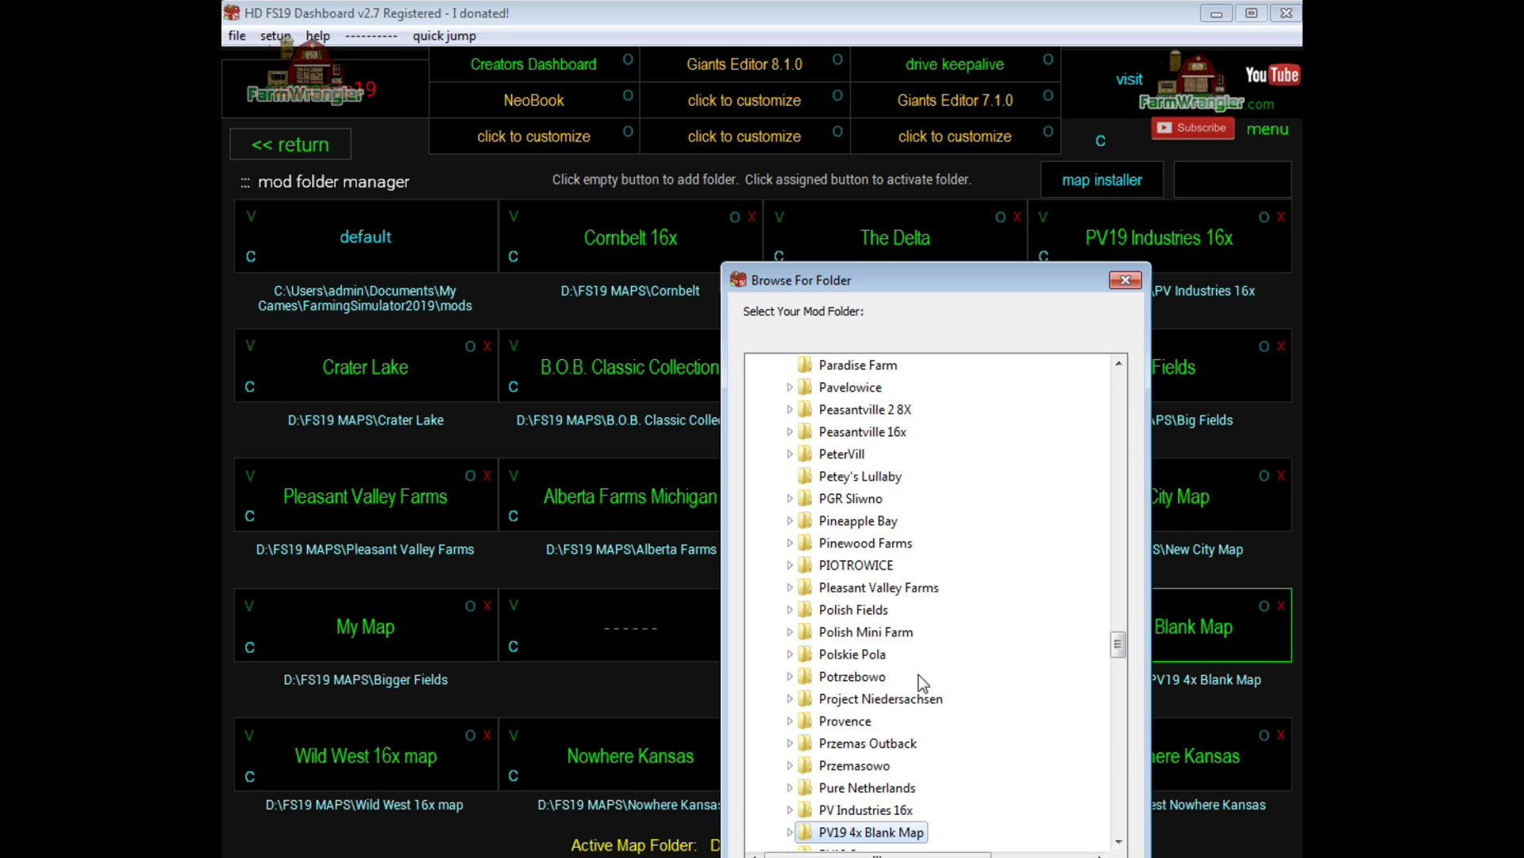
click(877, 678)
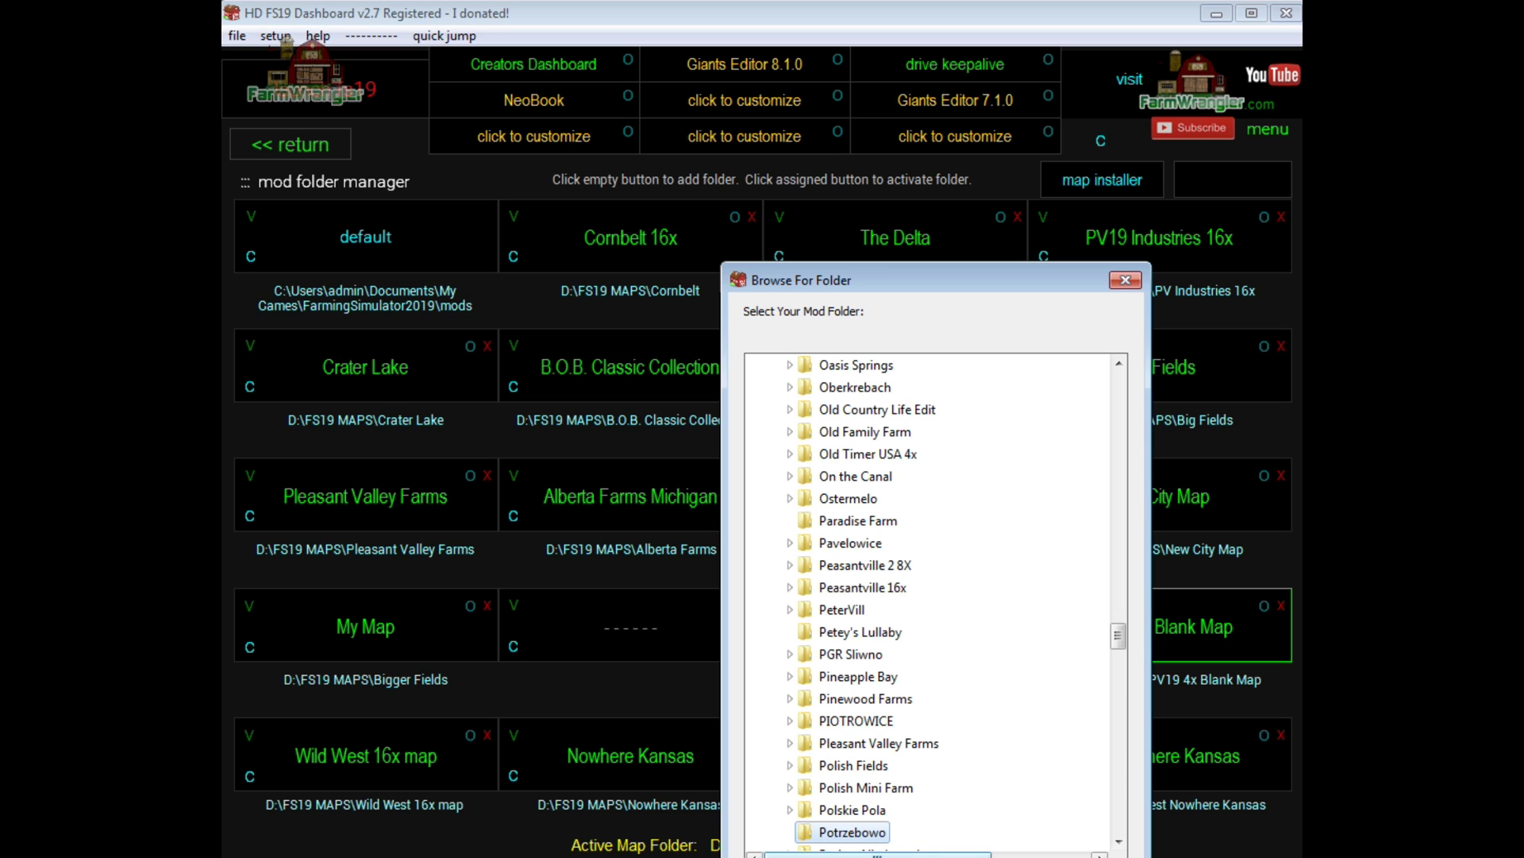
key(Return)
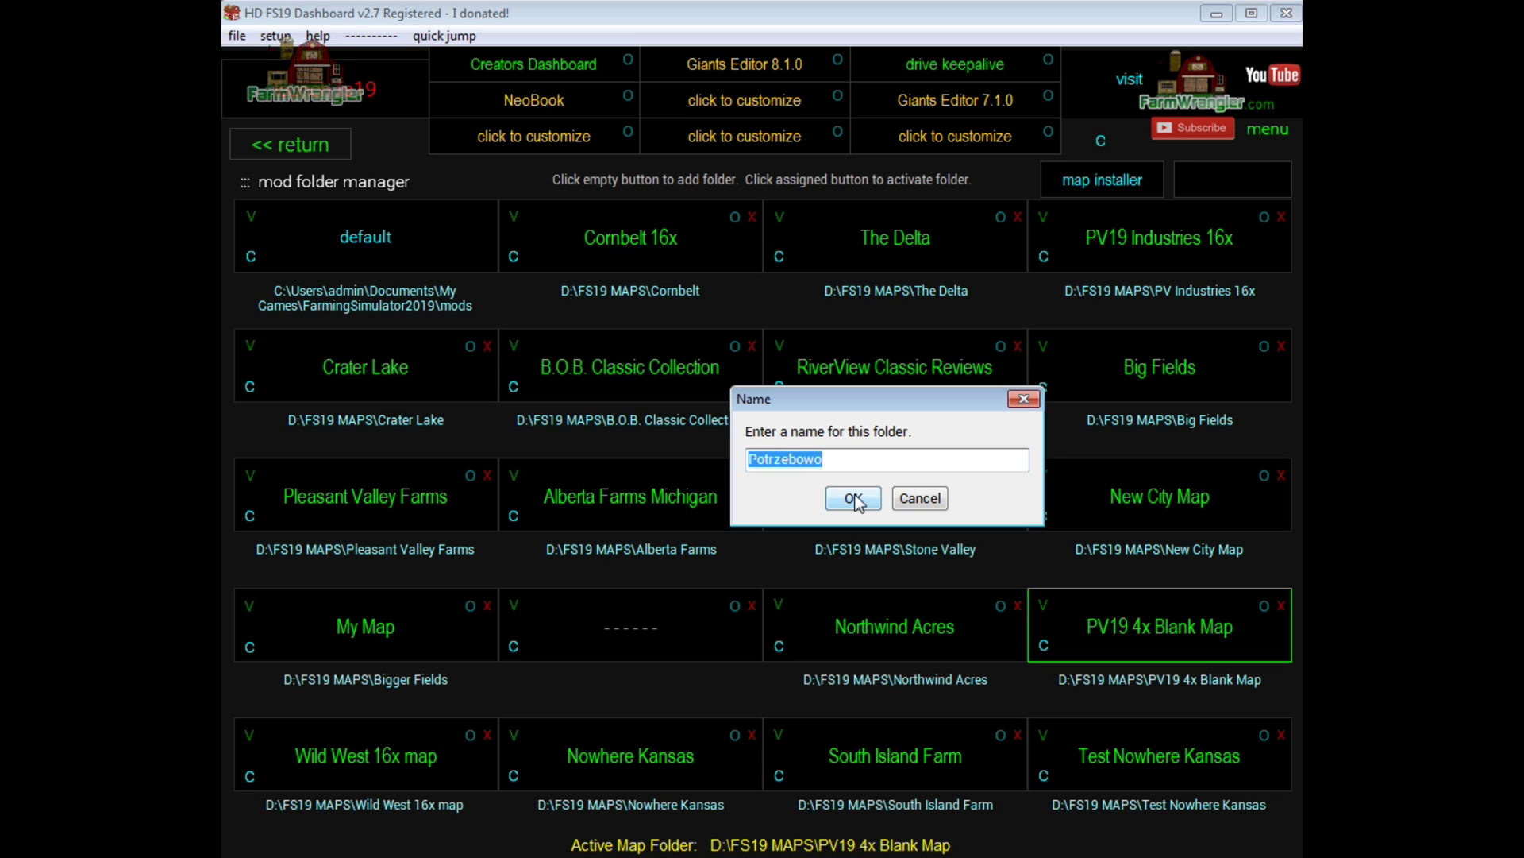
click(860, 458)
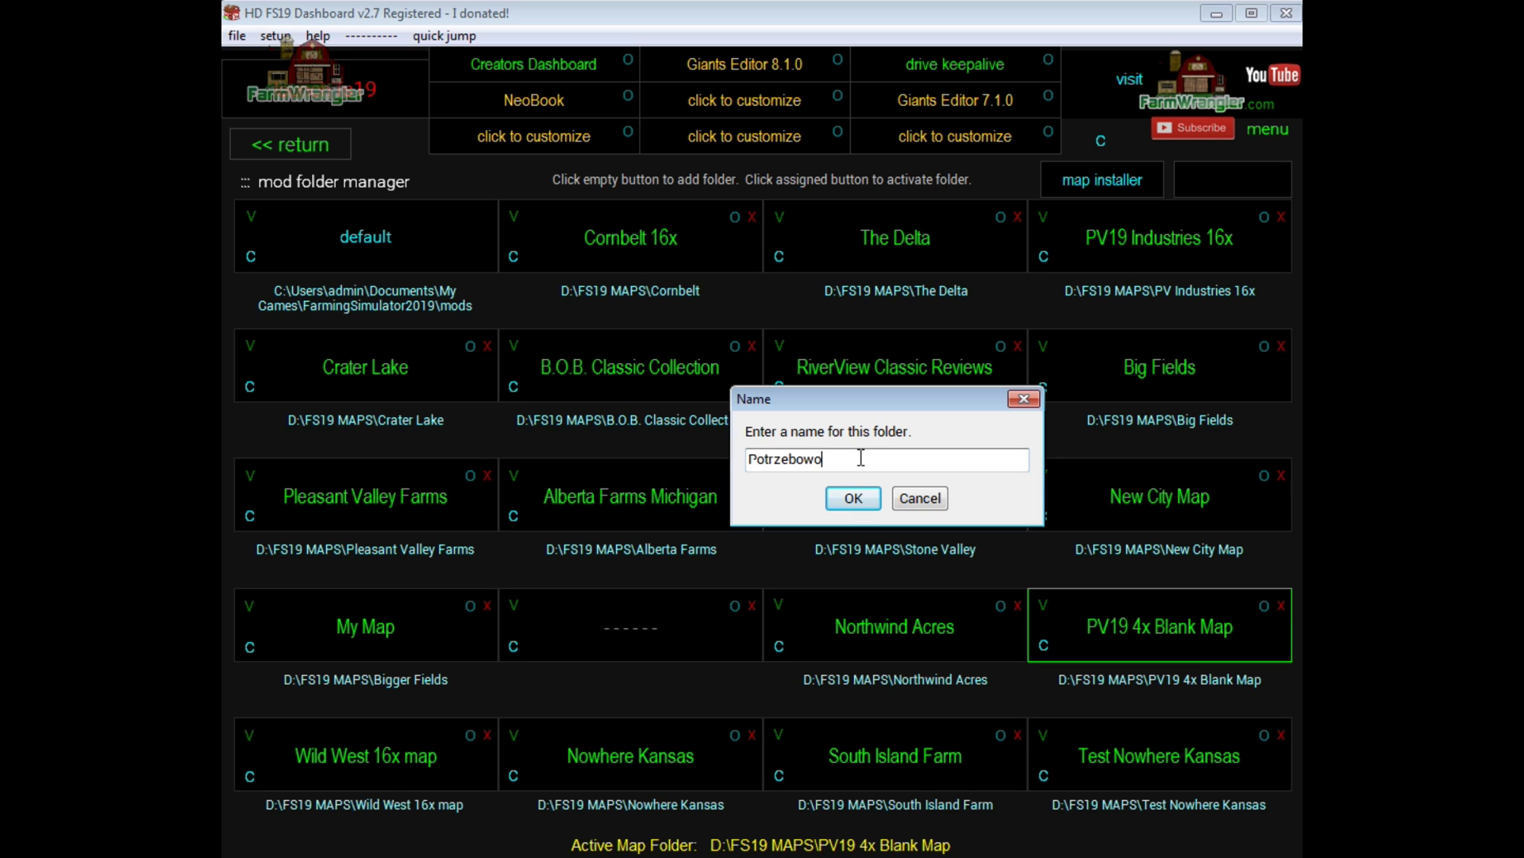
text(xx)
click(853, 498)
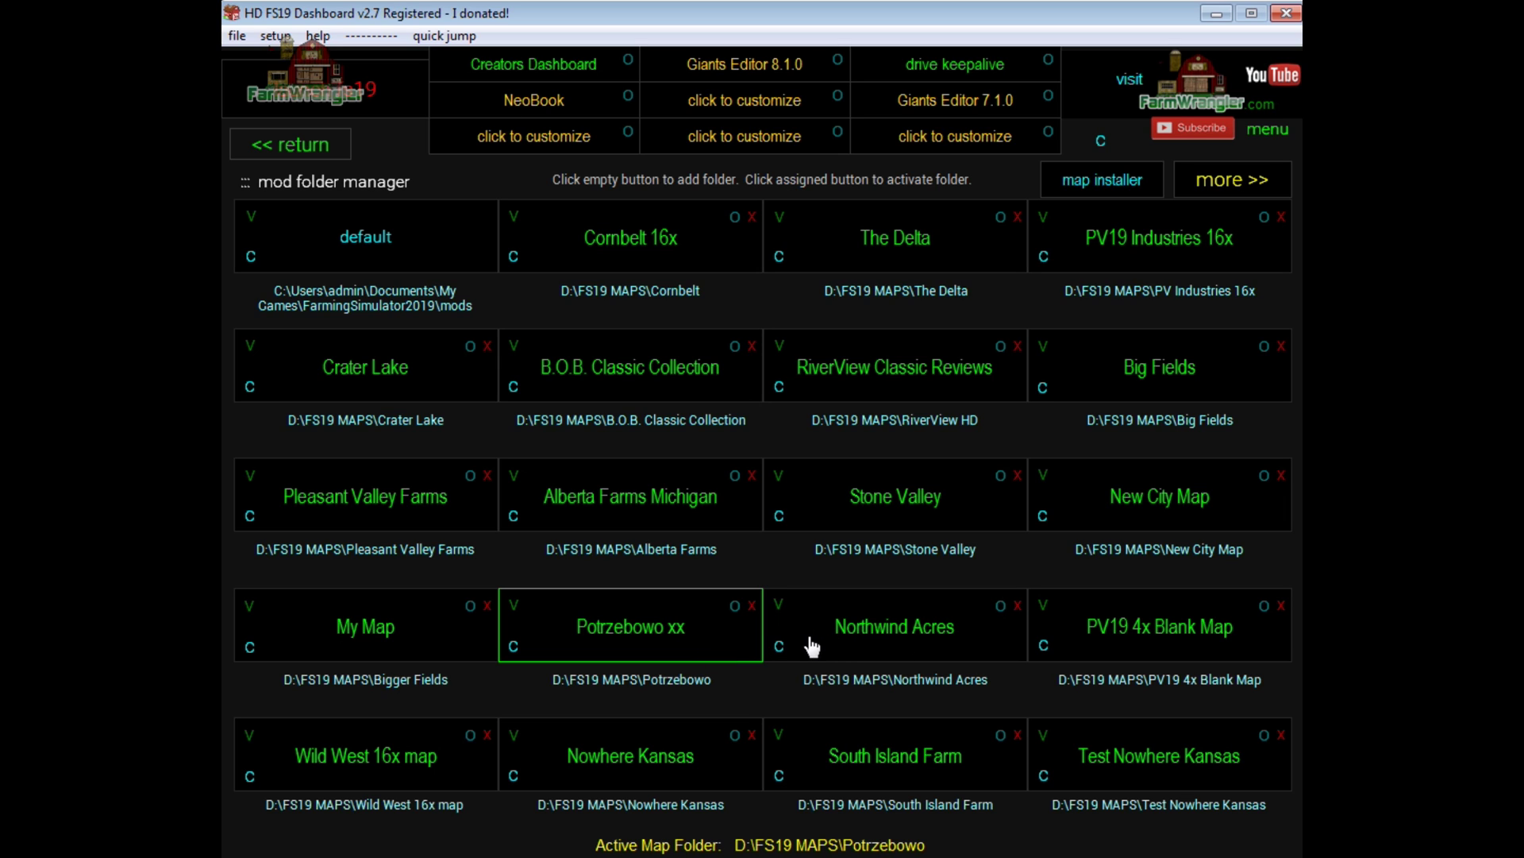
Step: Remove the trailing ' xx' so the slot is named 'Potrzebowo'
click(734, 608)
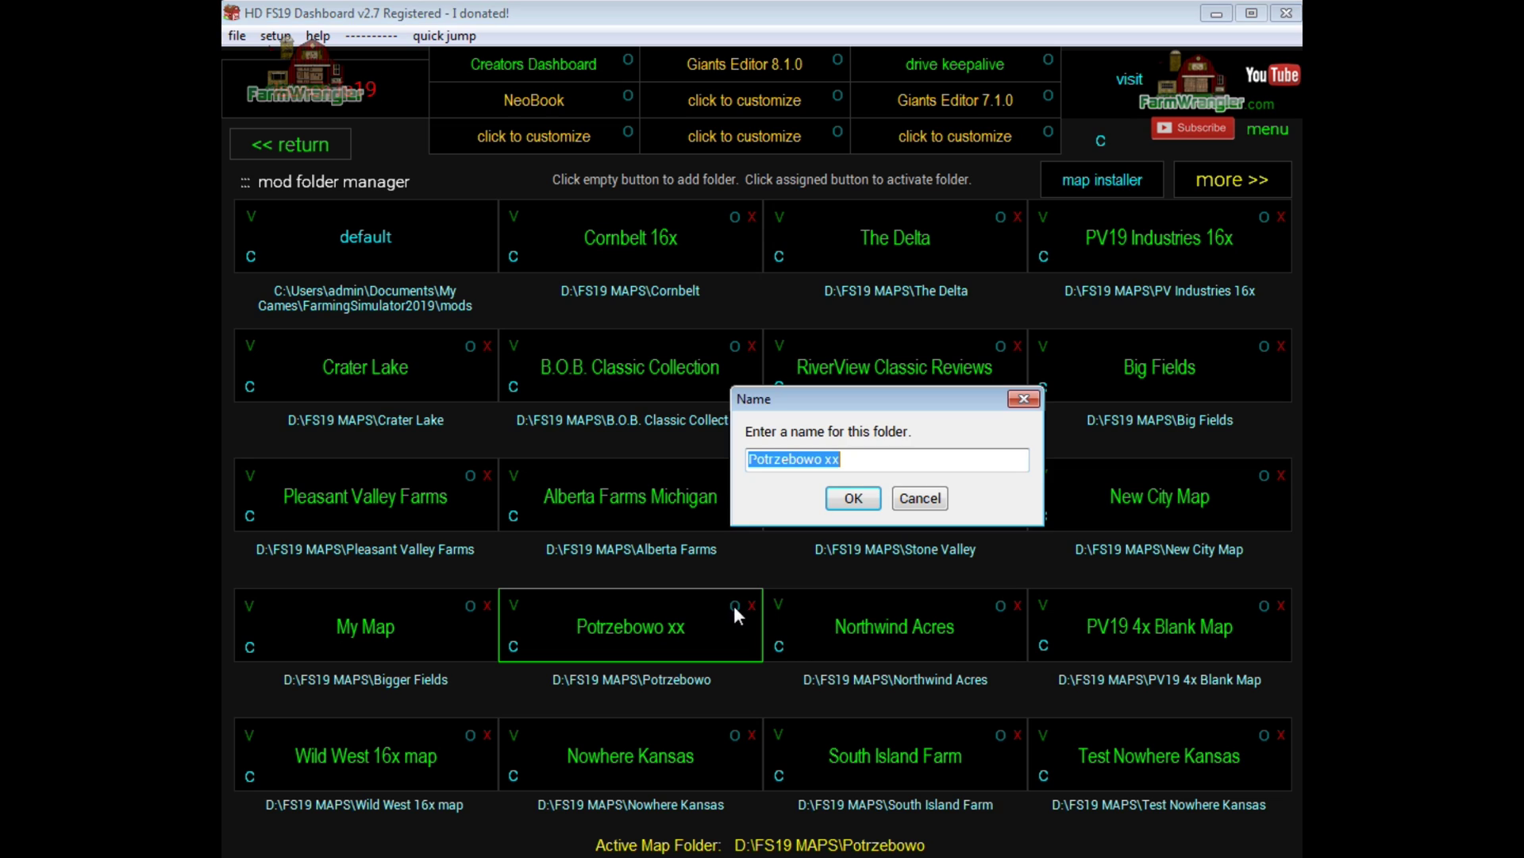
click(873, 461)
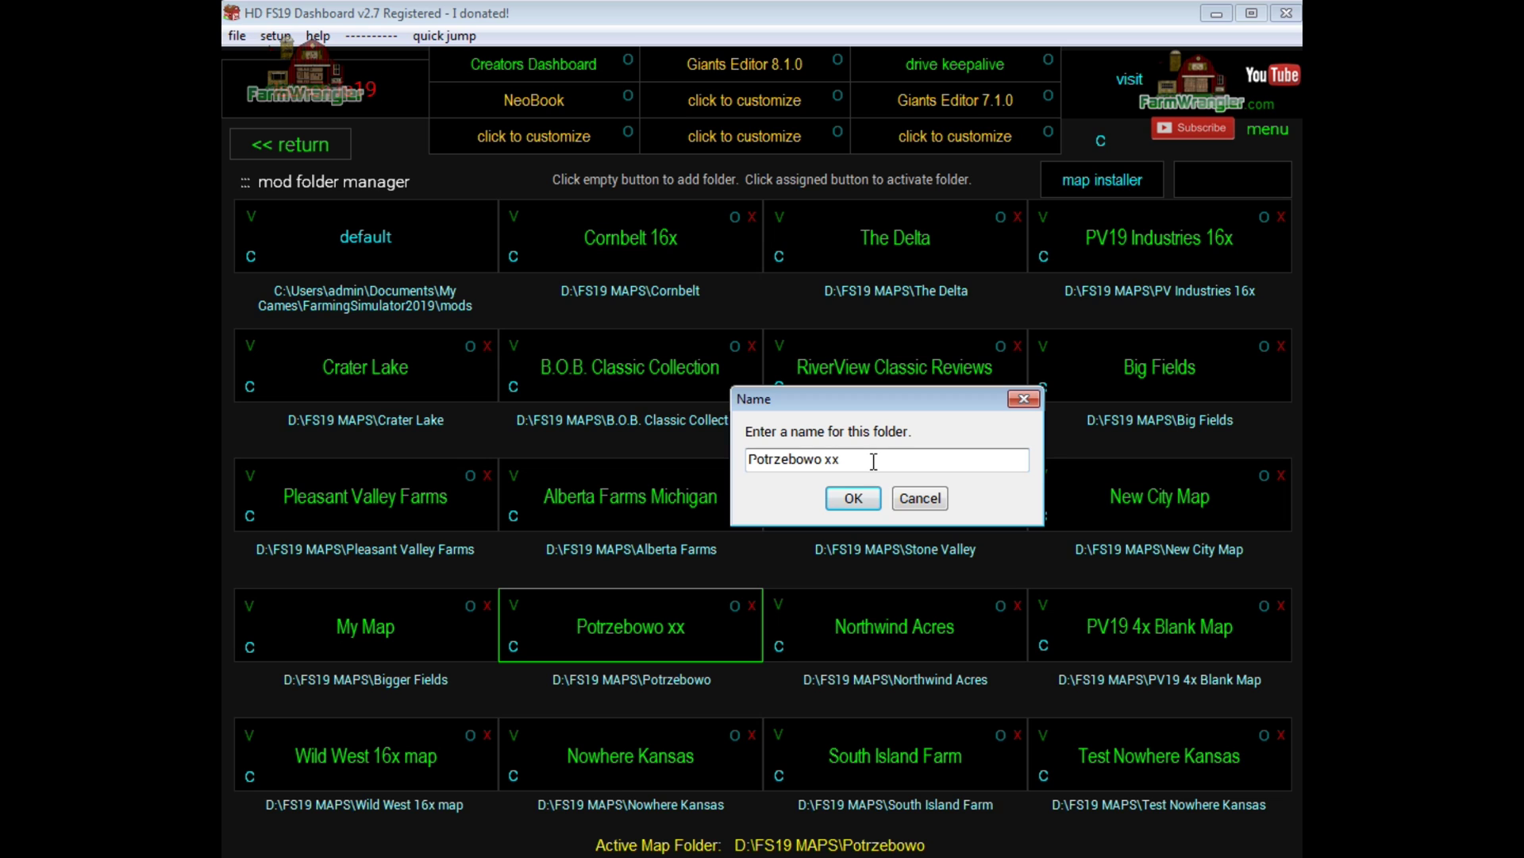
key(BackSpace)
key(BackSpace)
key(BackSpace)
key(Return)
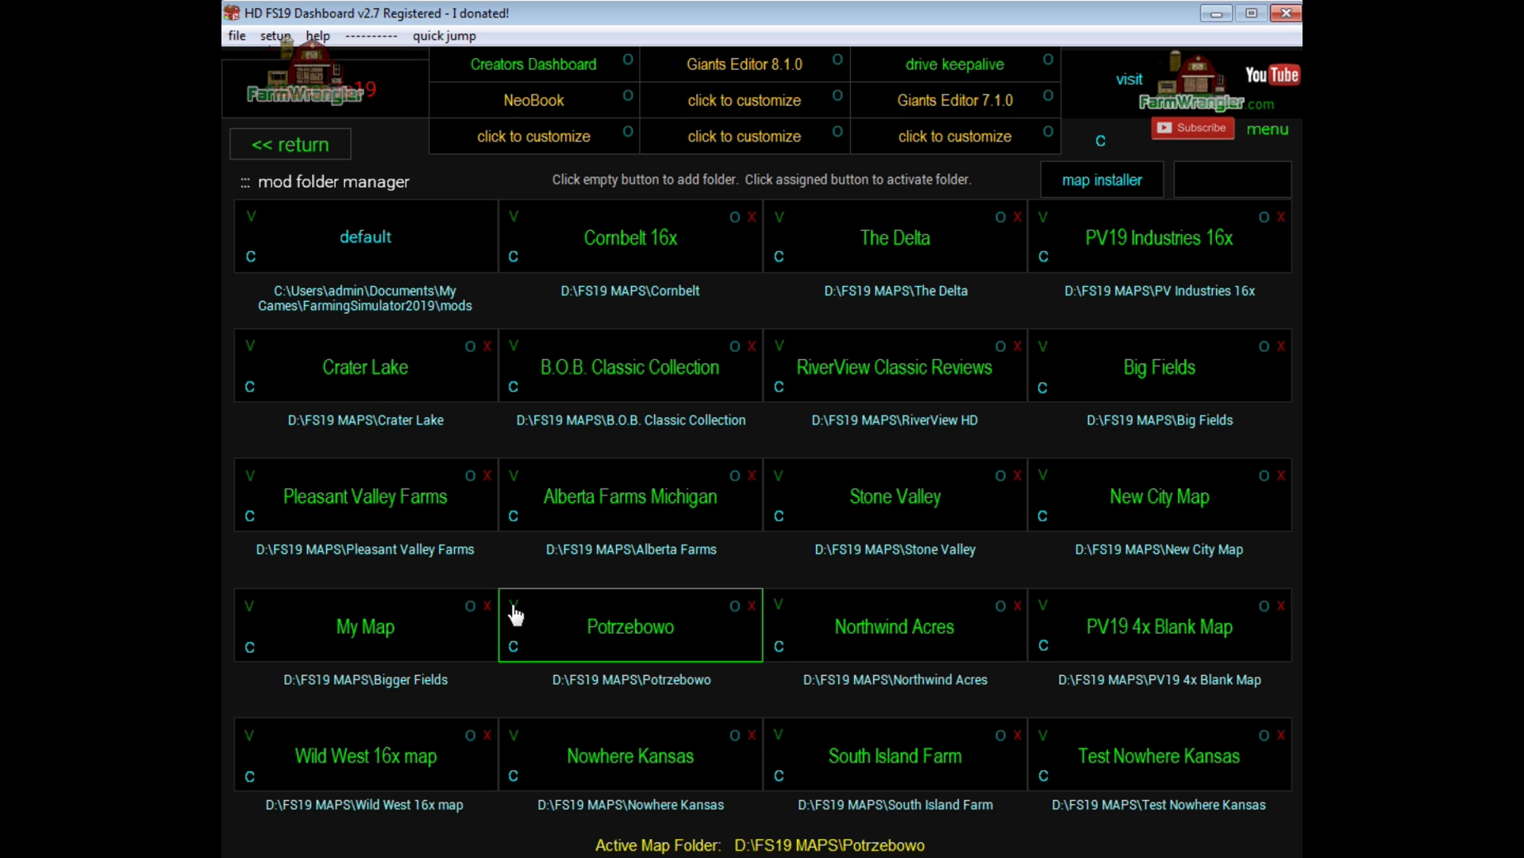
click(516, 614)
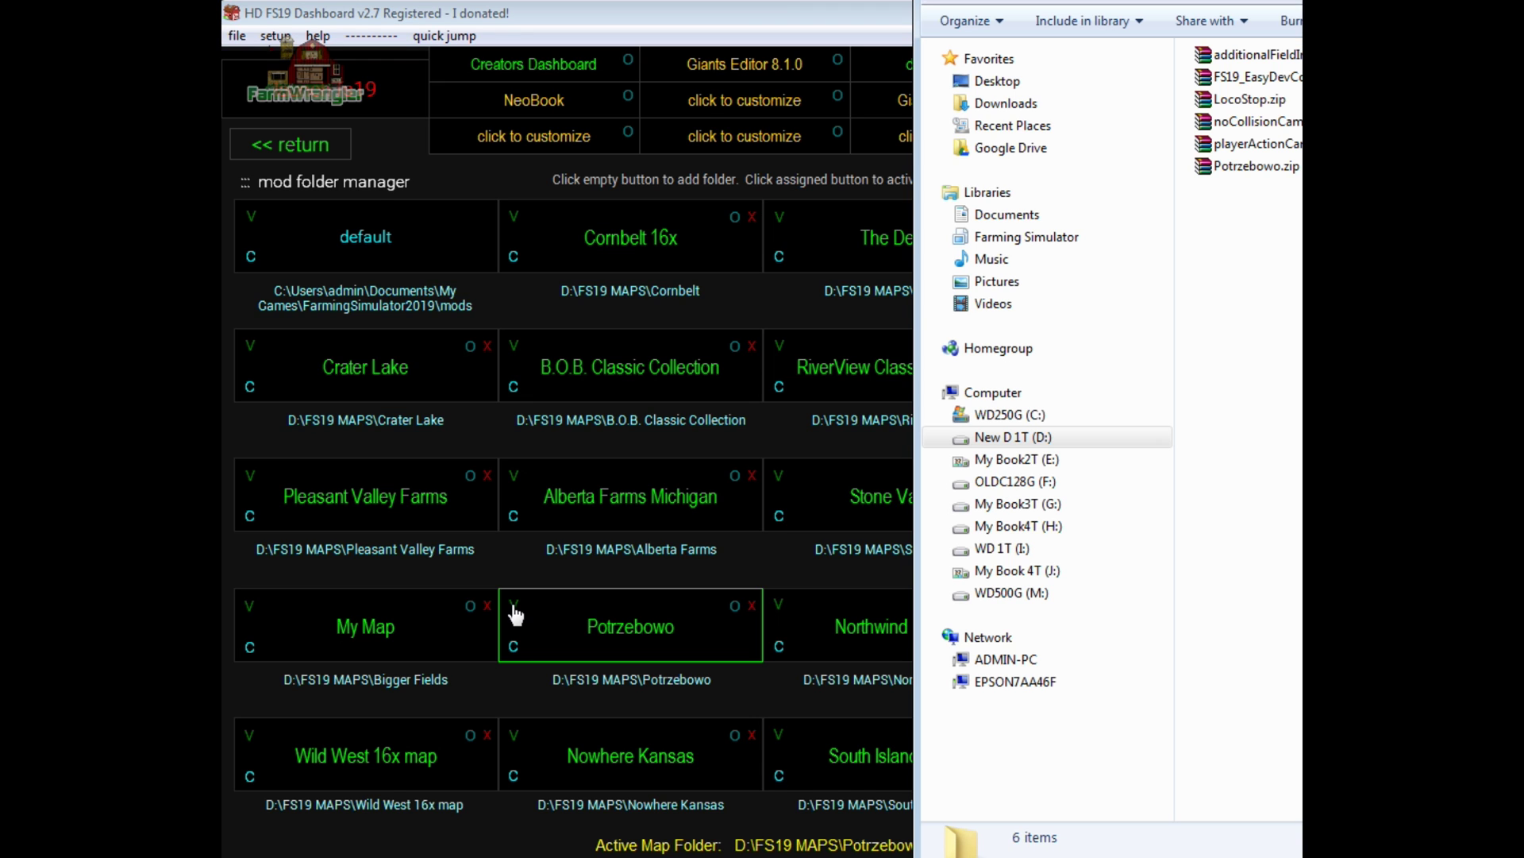
drag(1112, 2, 814, 88)
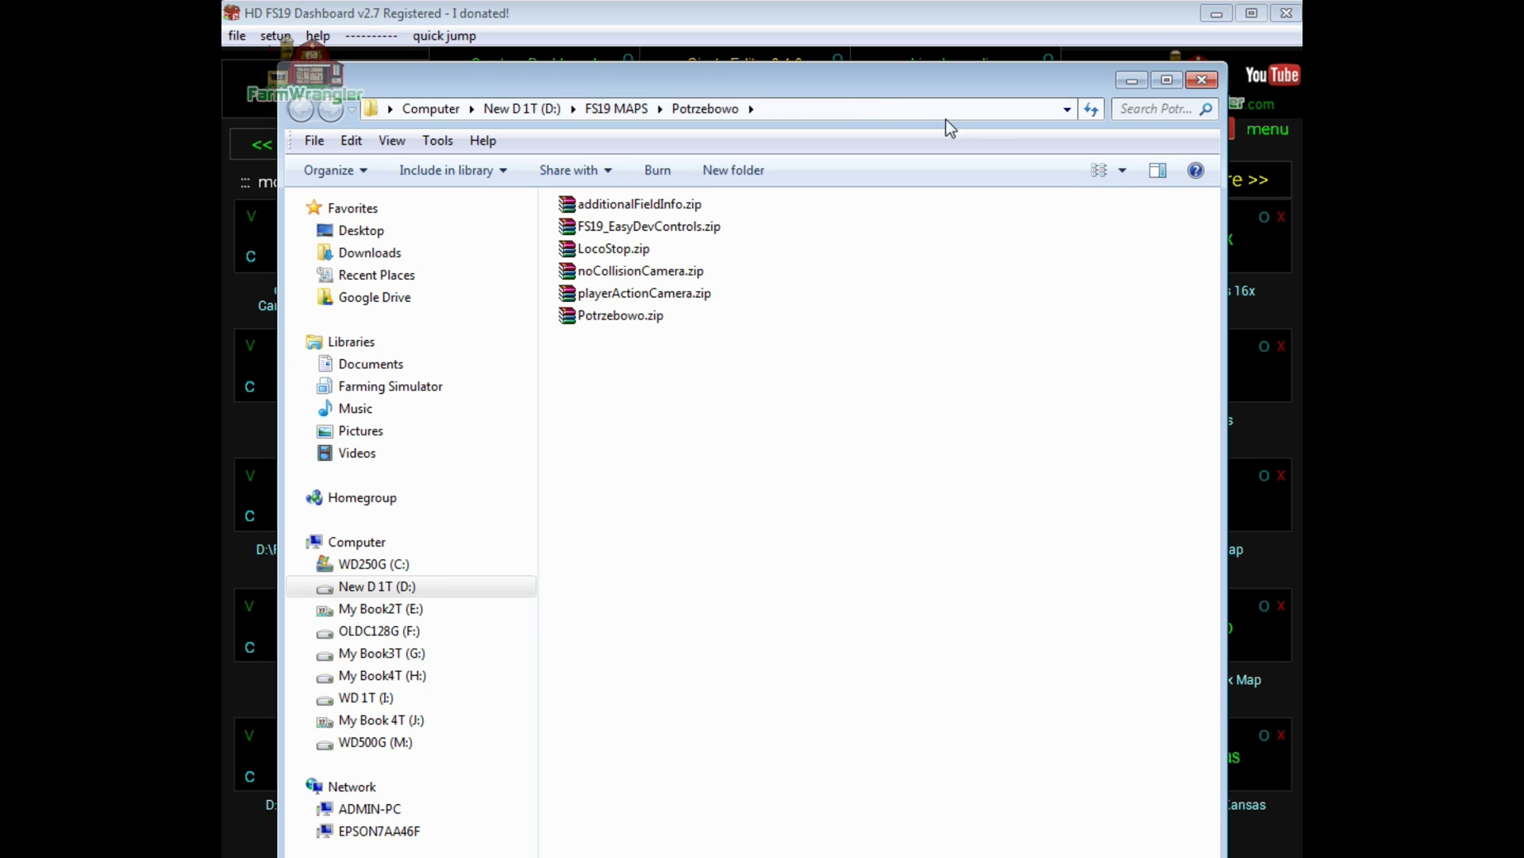
click(1203, 81)
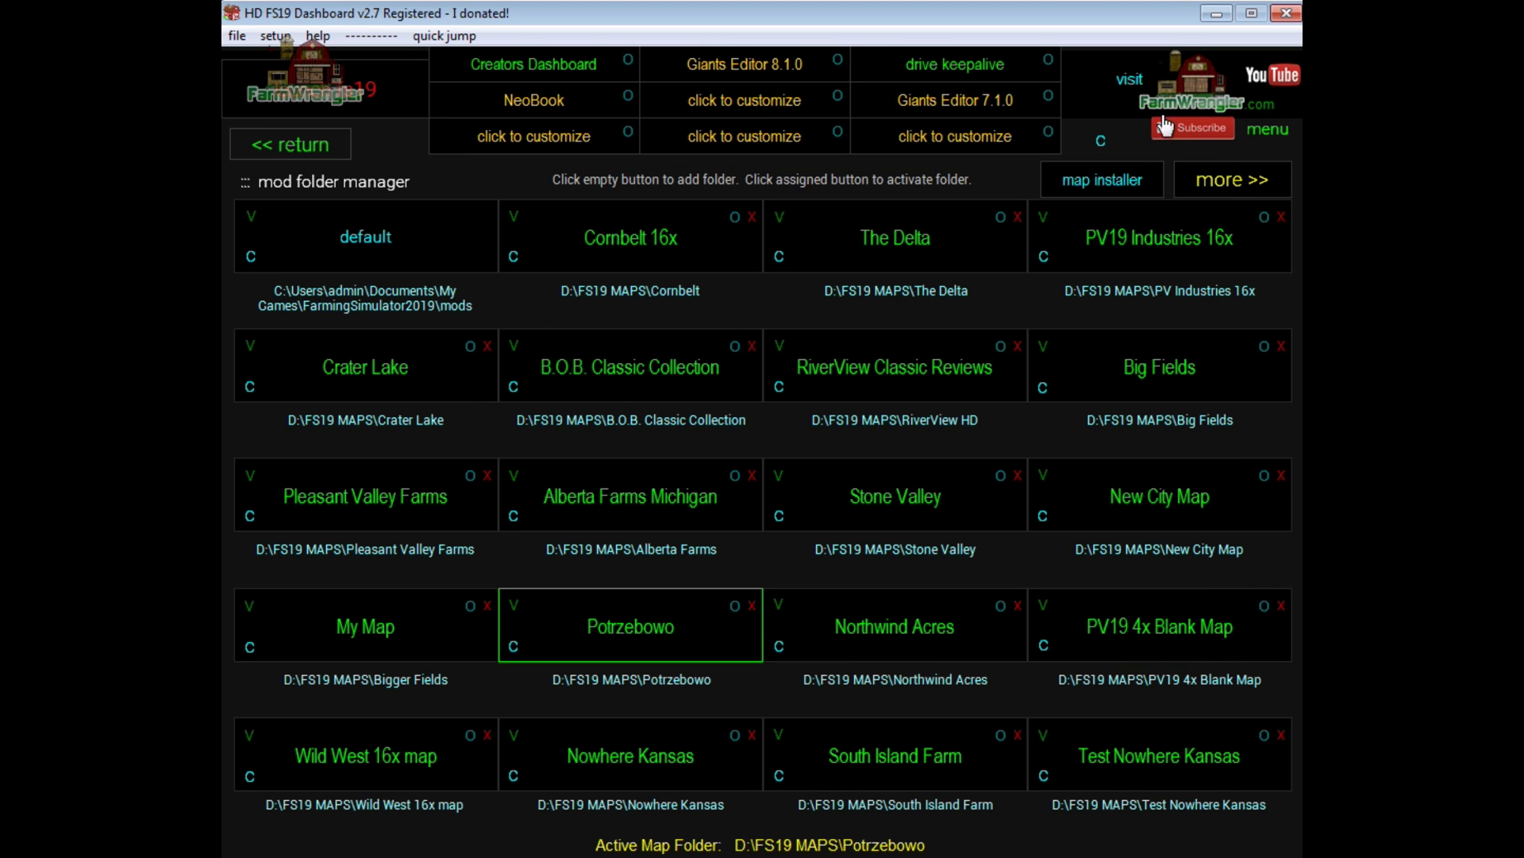
Step: Select FS19_FordLTL9000.zip from the PV19 4x Blank Map folder to copy into Potrzebowo
click(516, 646)
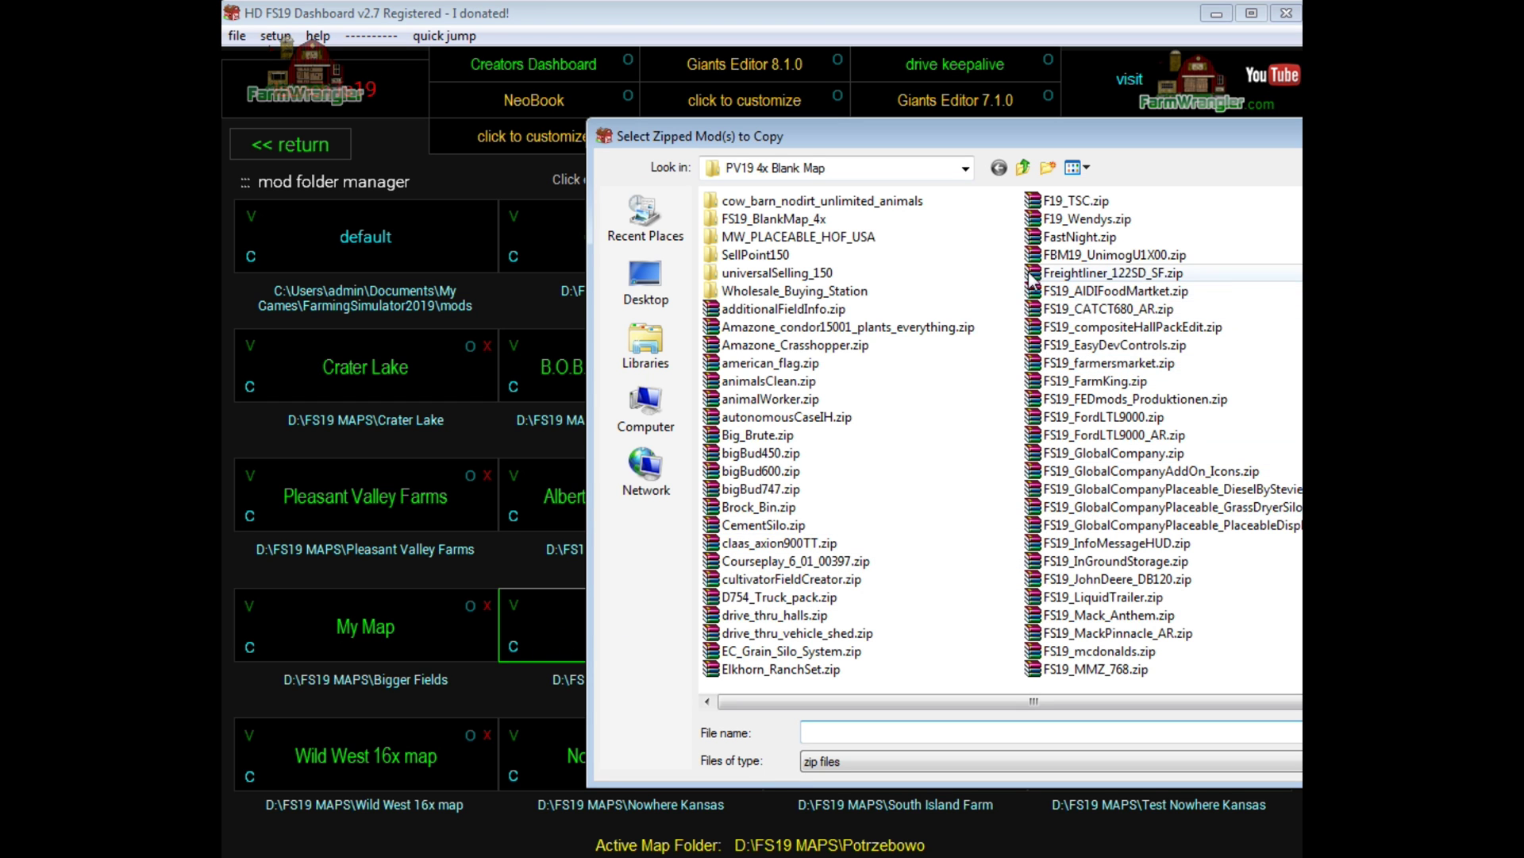
drag(1040, 135, 703, 101)
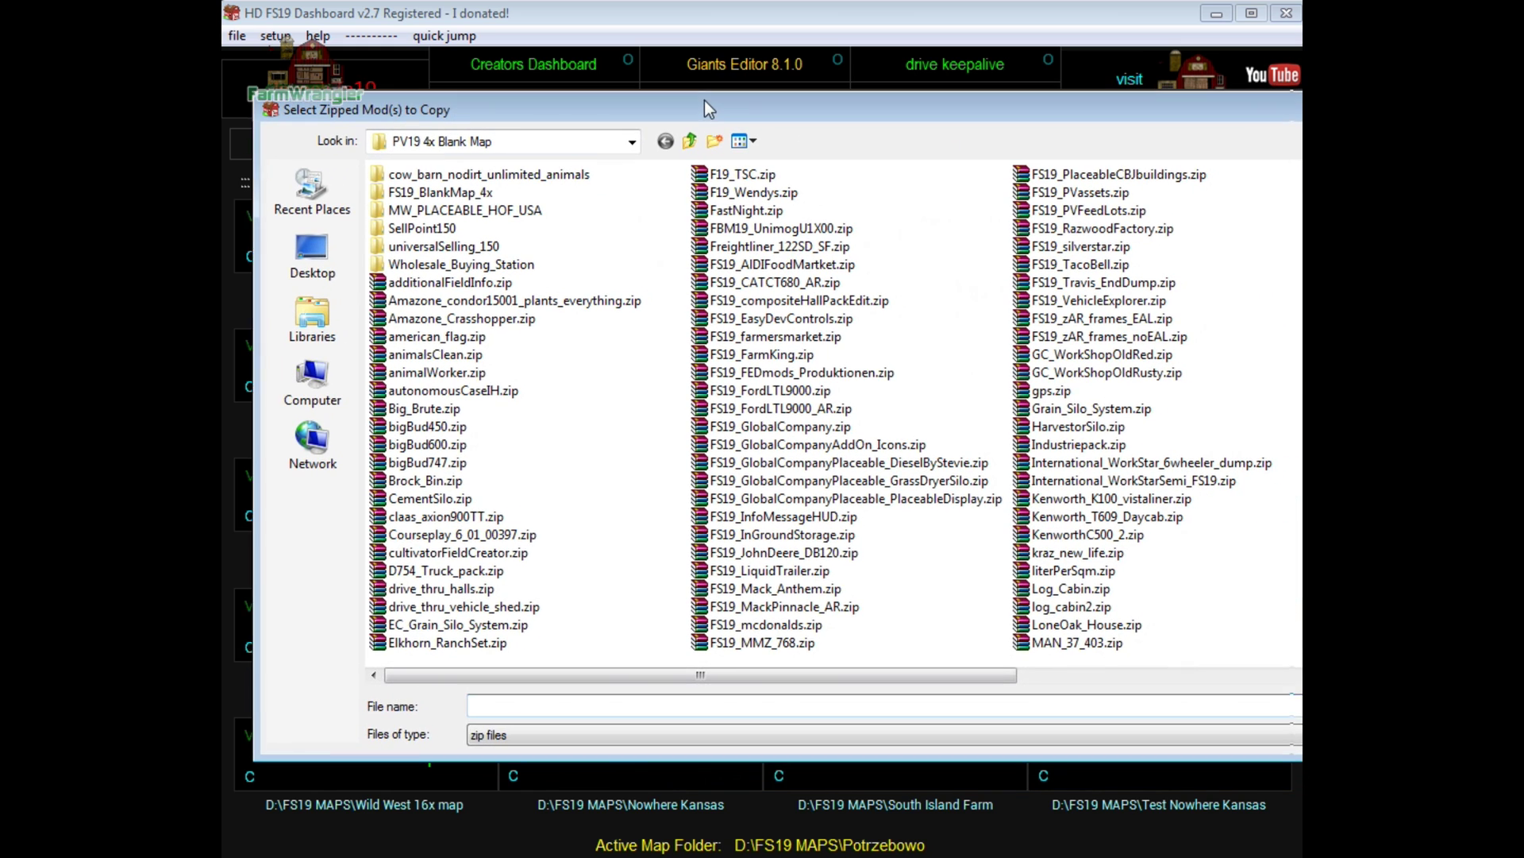
click(630, 145)
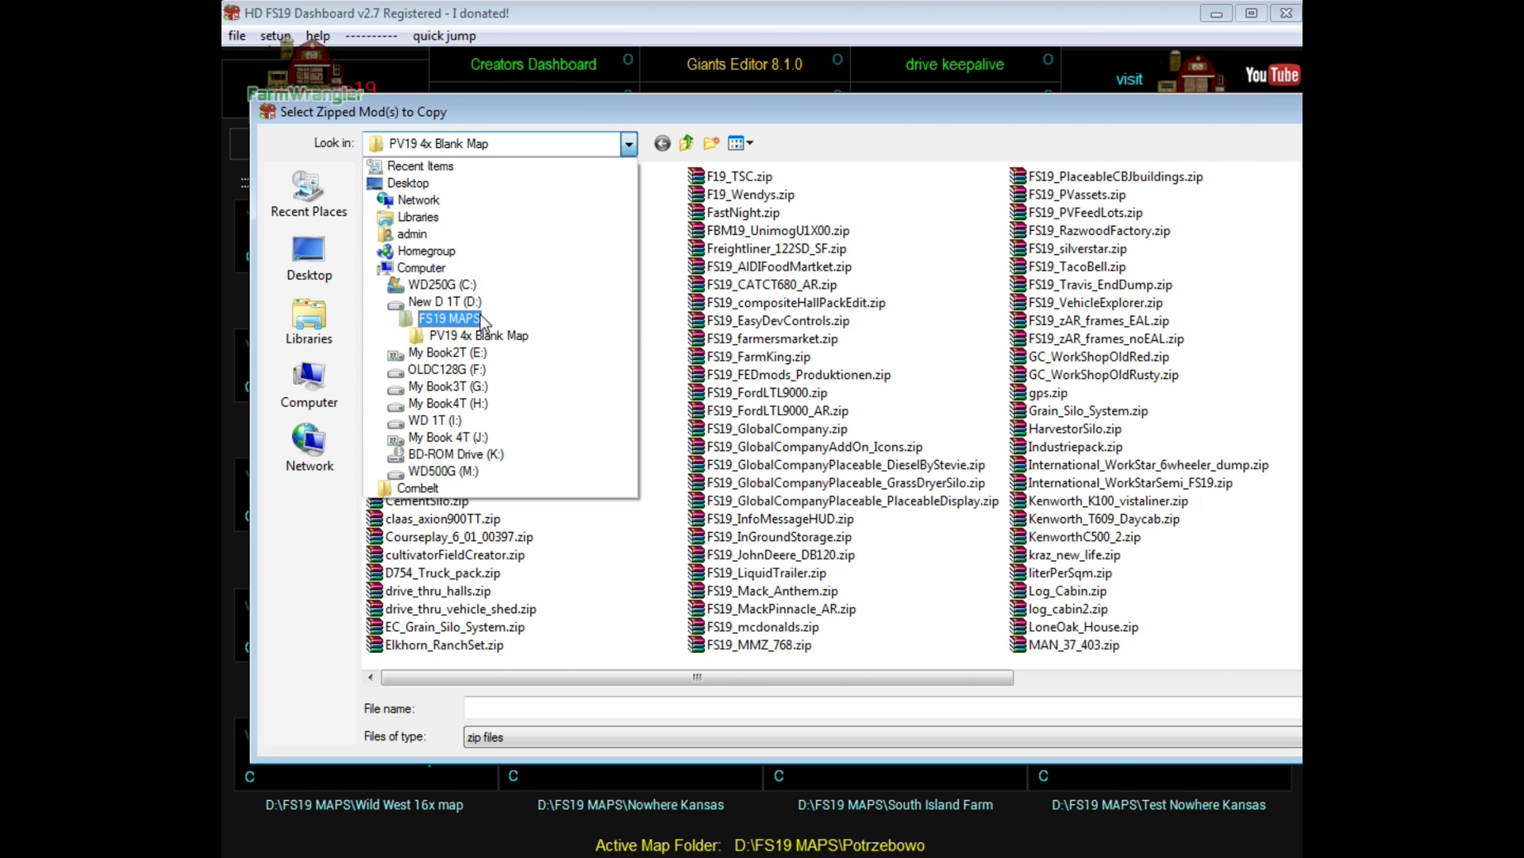
click(1026, 111)
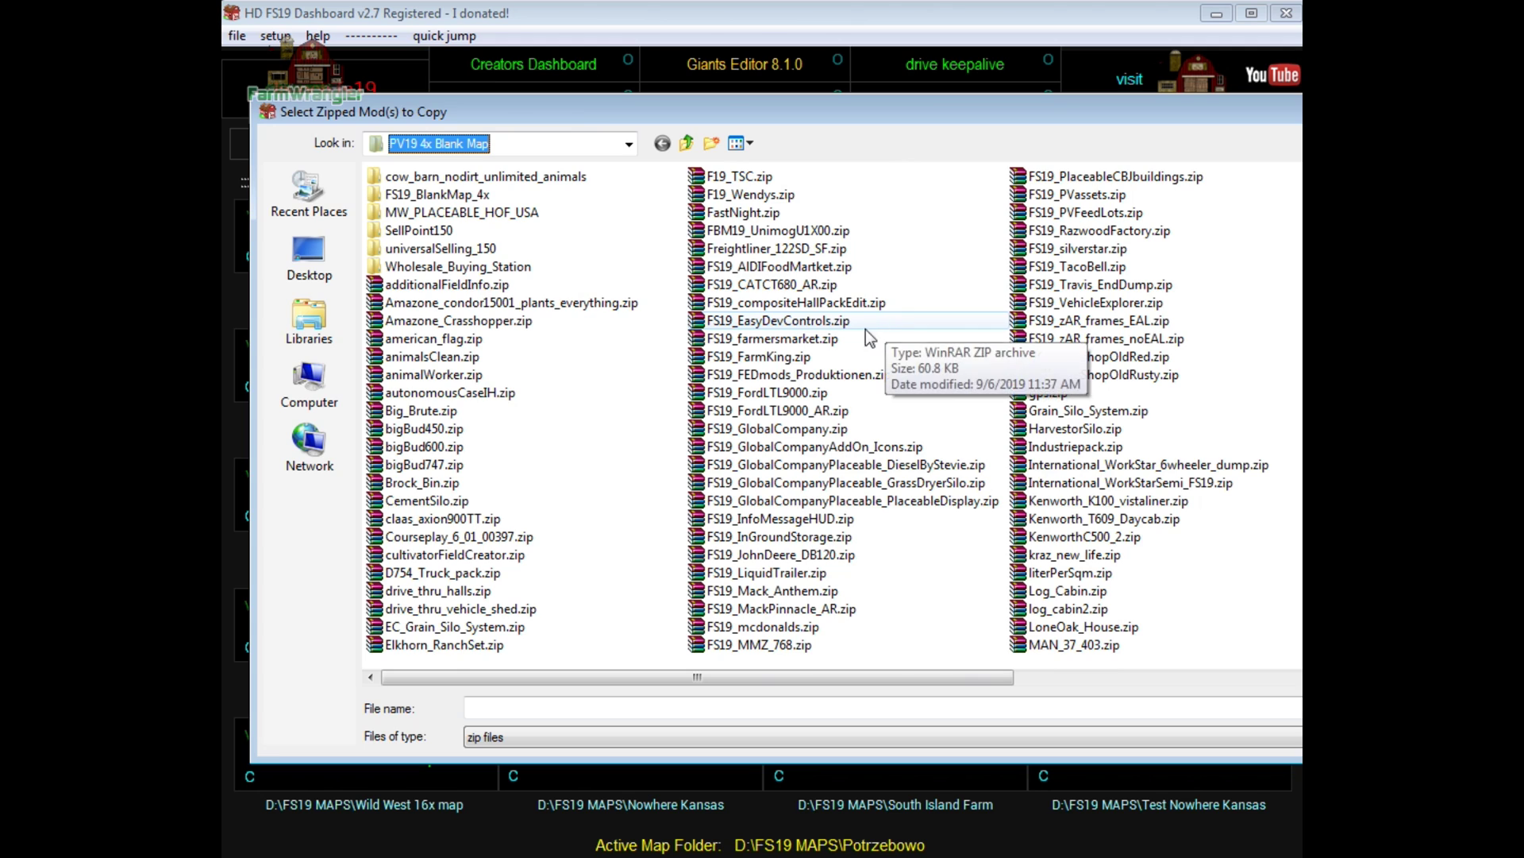
click(790, 394)
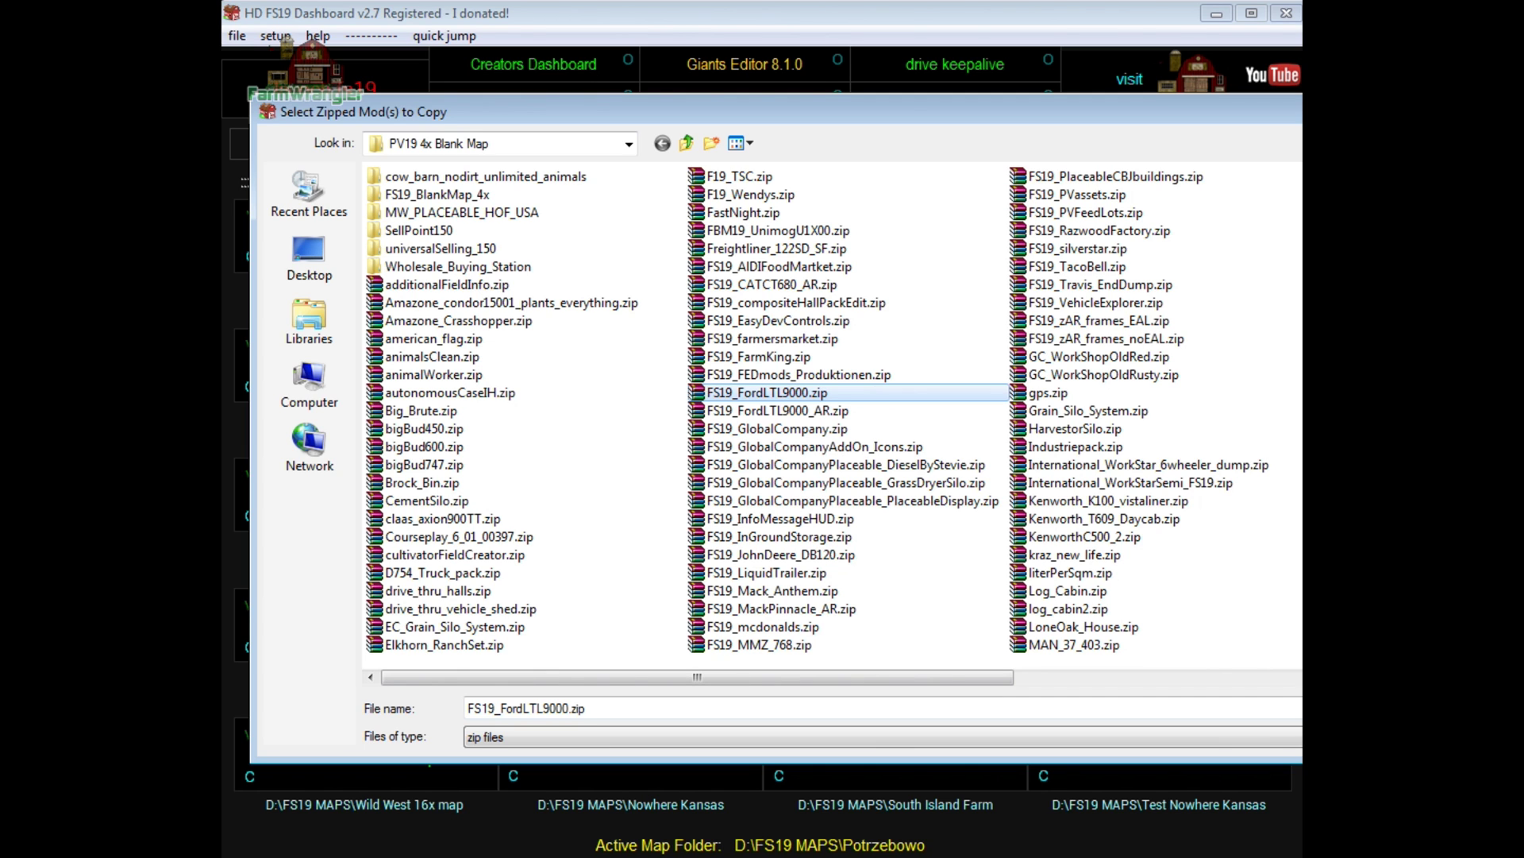
drag(1177, 107, 983, 97)
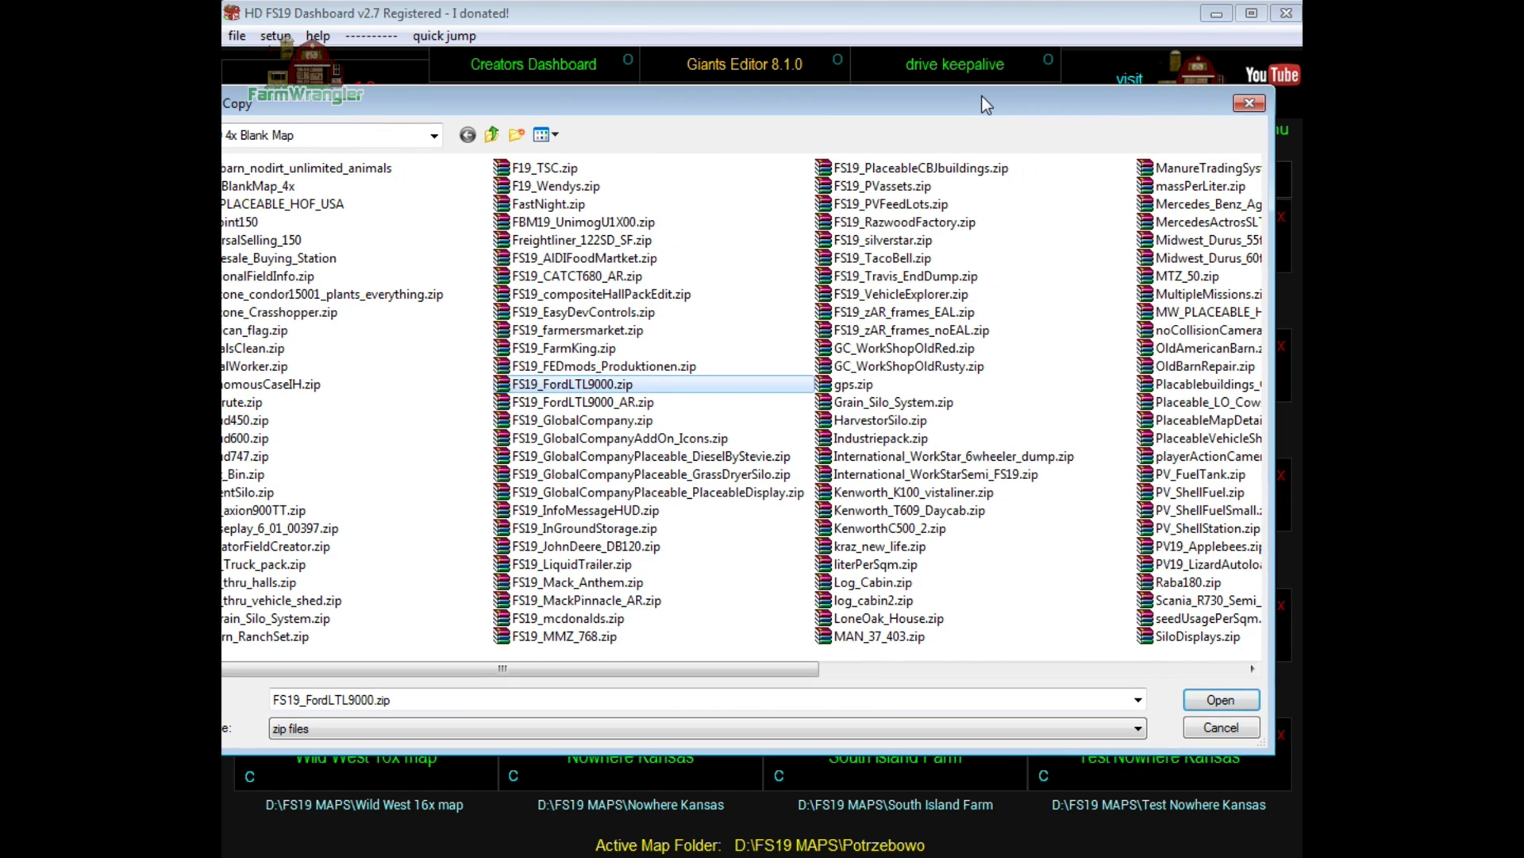
click(1221, 699)
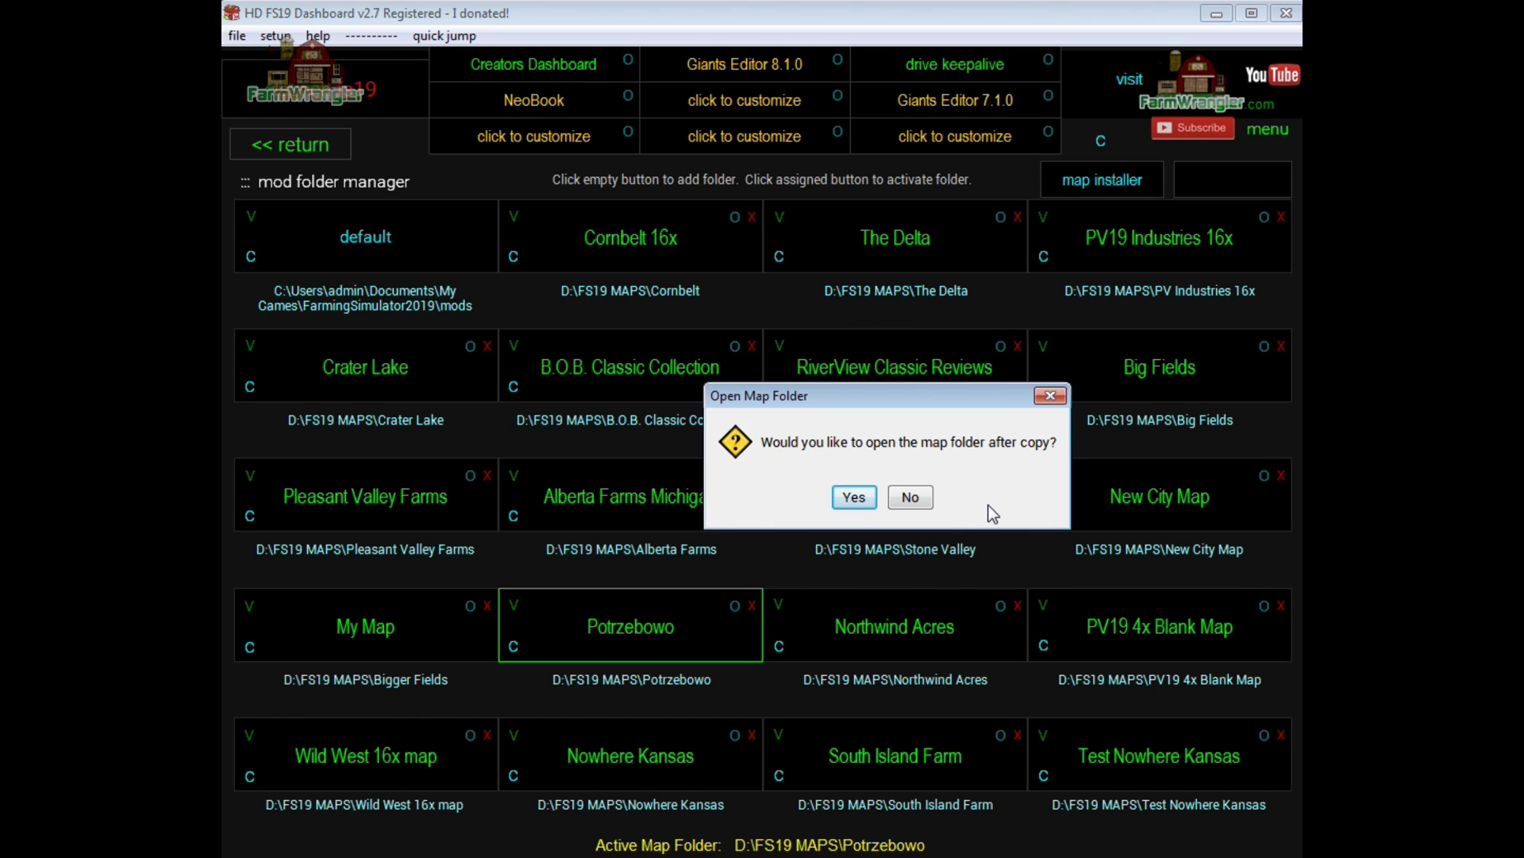
Step: Copy FS19_FordLTL9000.zip into the Potrzebowo folder, opening the folder afterwards
click(852, 498)
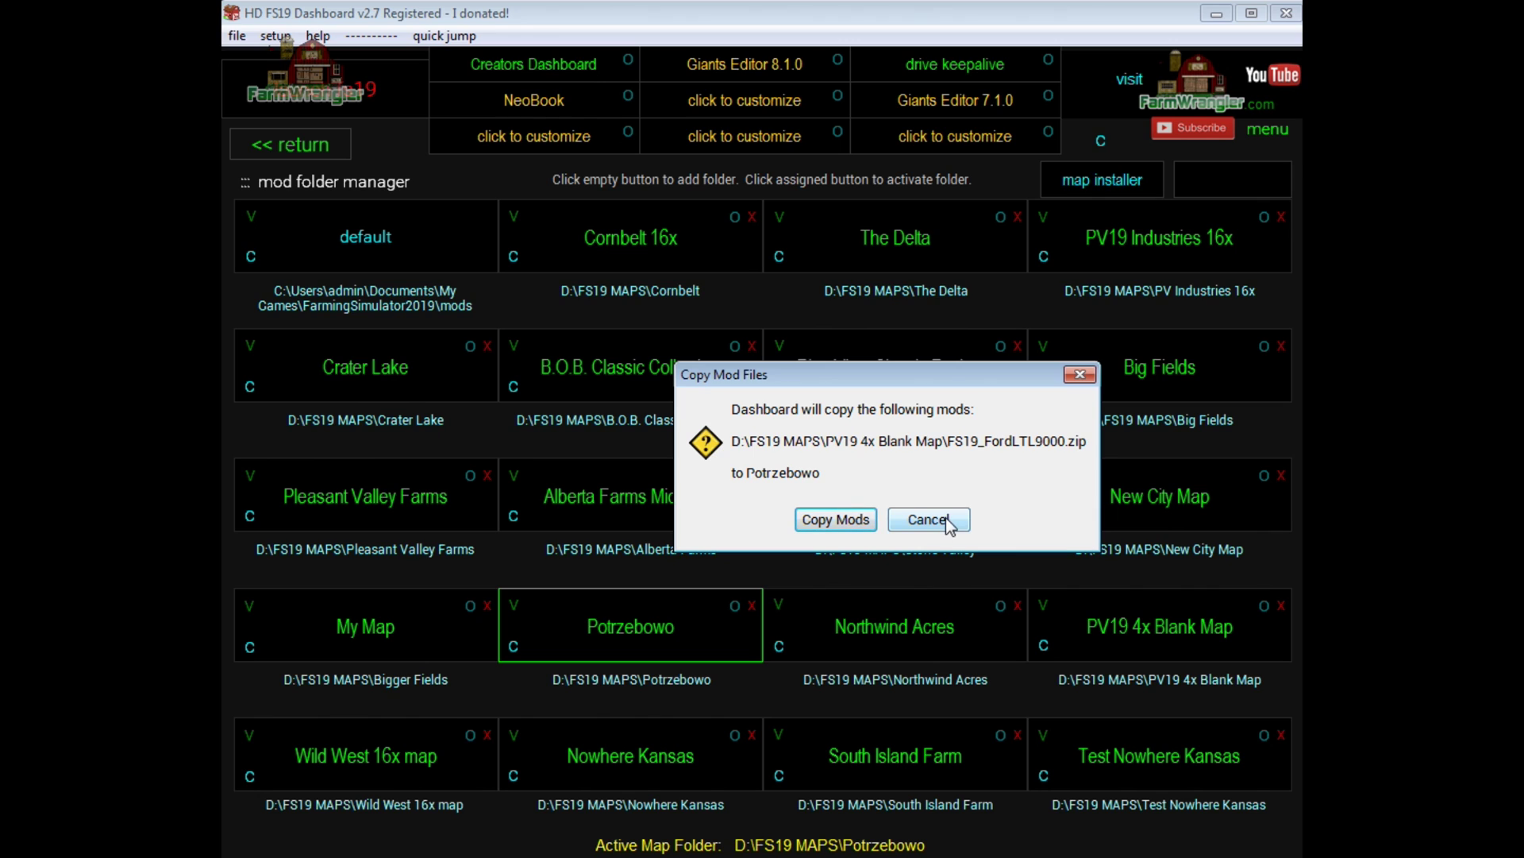
click(847, 518)
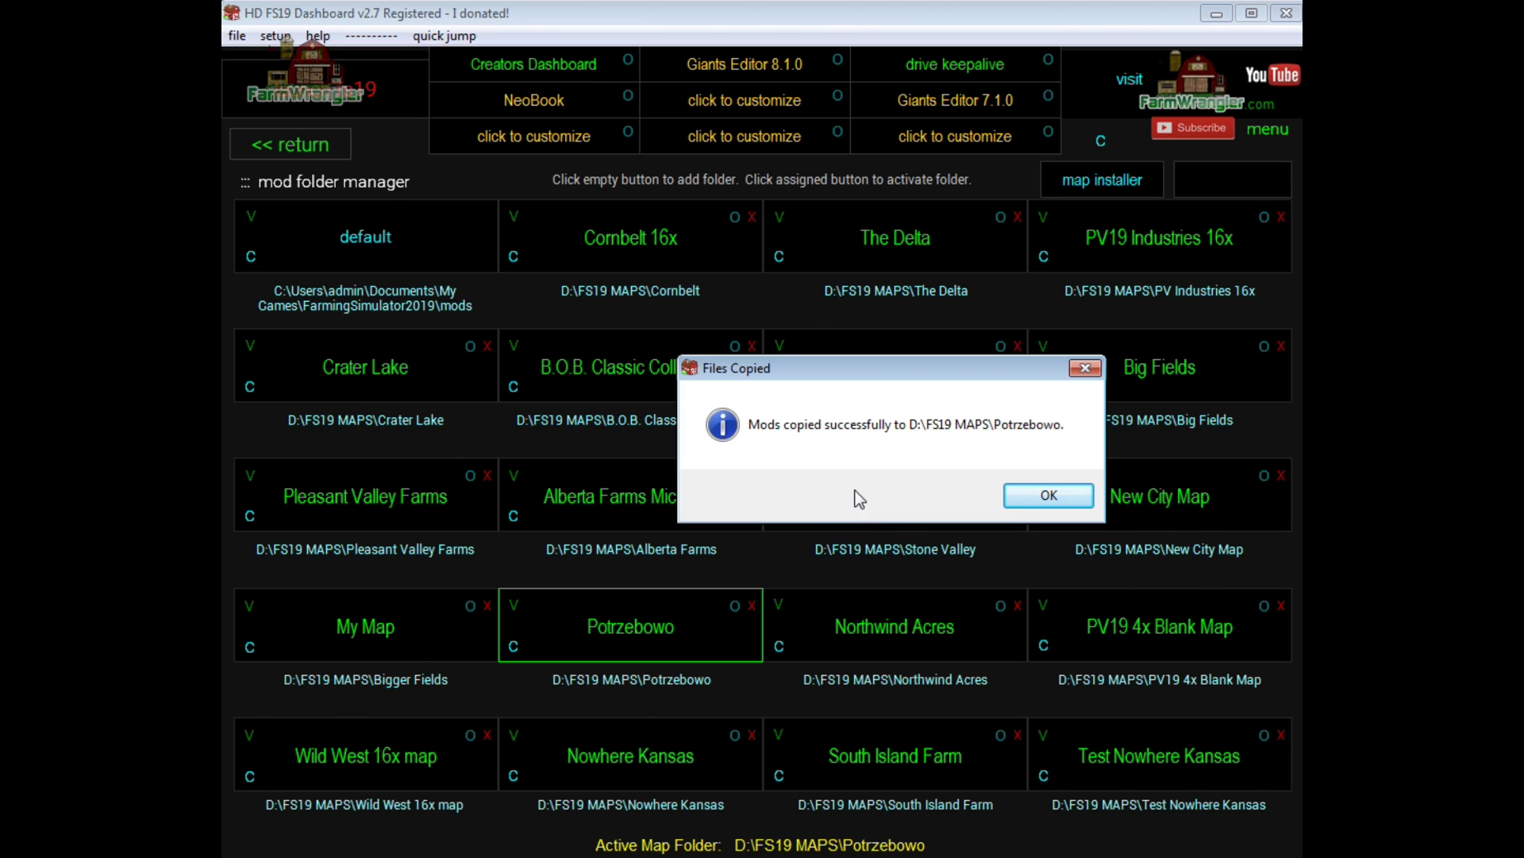
click(1048, 496)
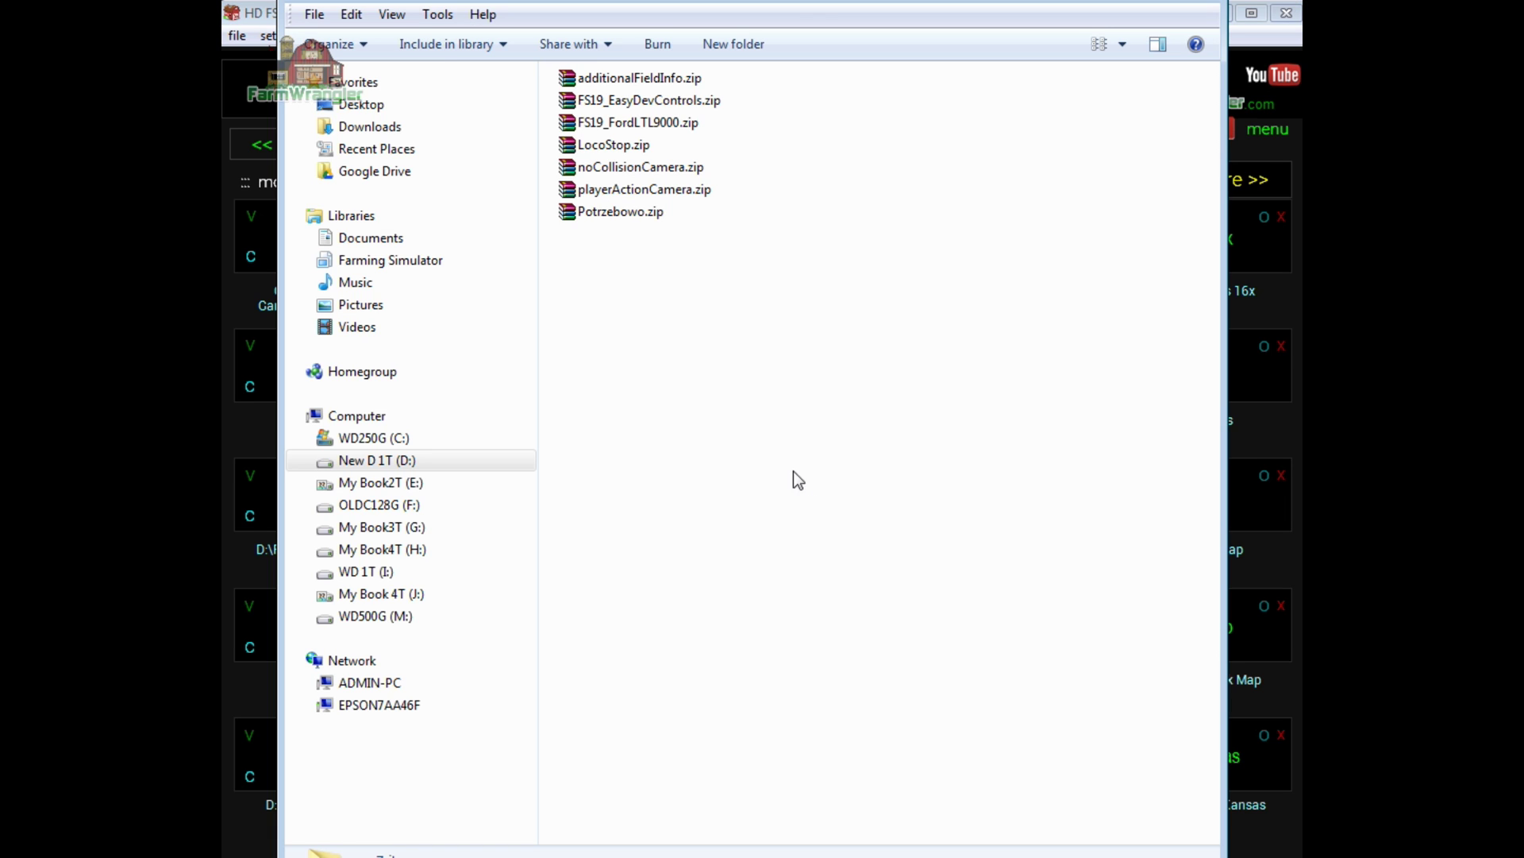
Step: Confirm FS19_FordLTL9000.zip is in the Potrzebowo folder, then close the Explorer window
click(667, 123)
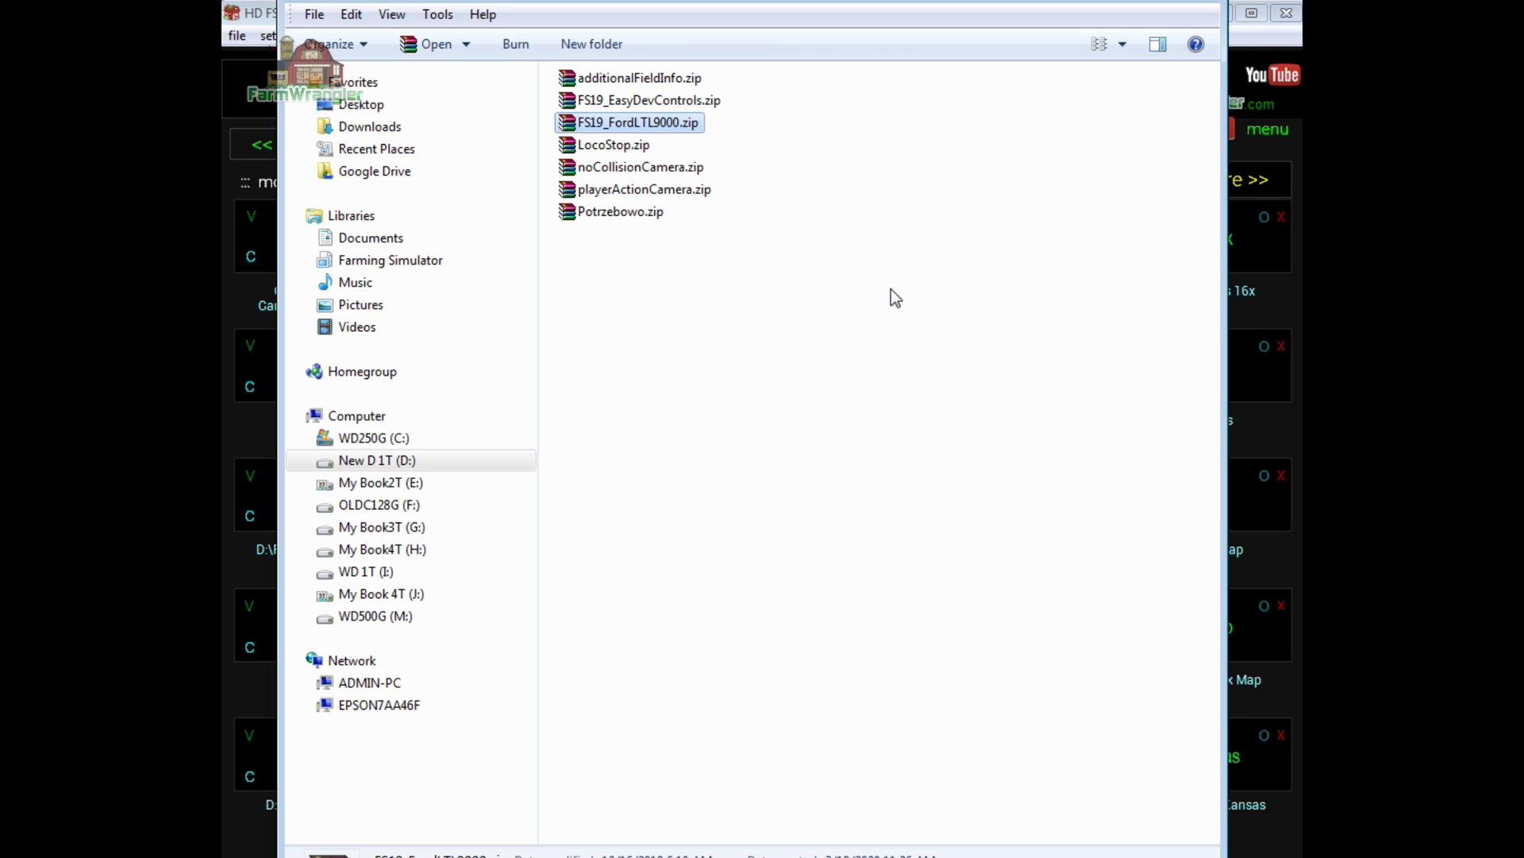
click(1169, 24)
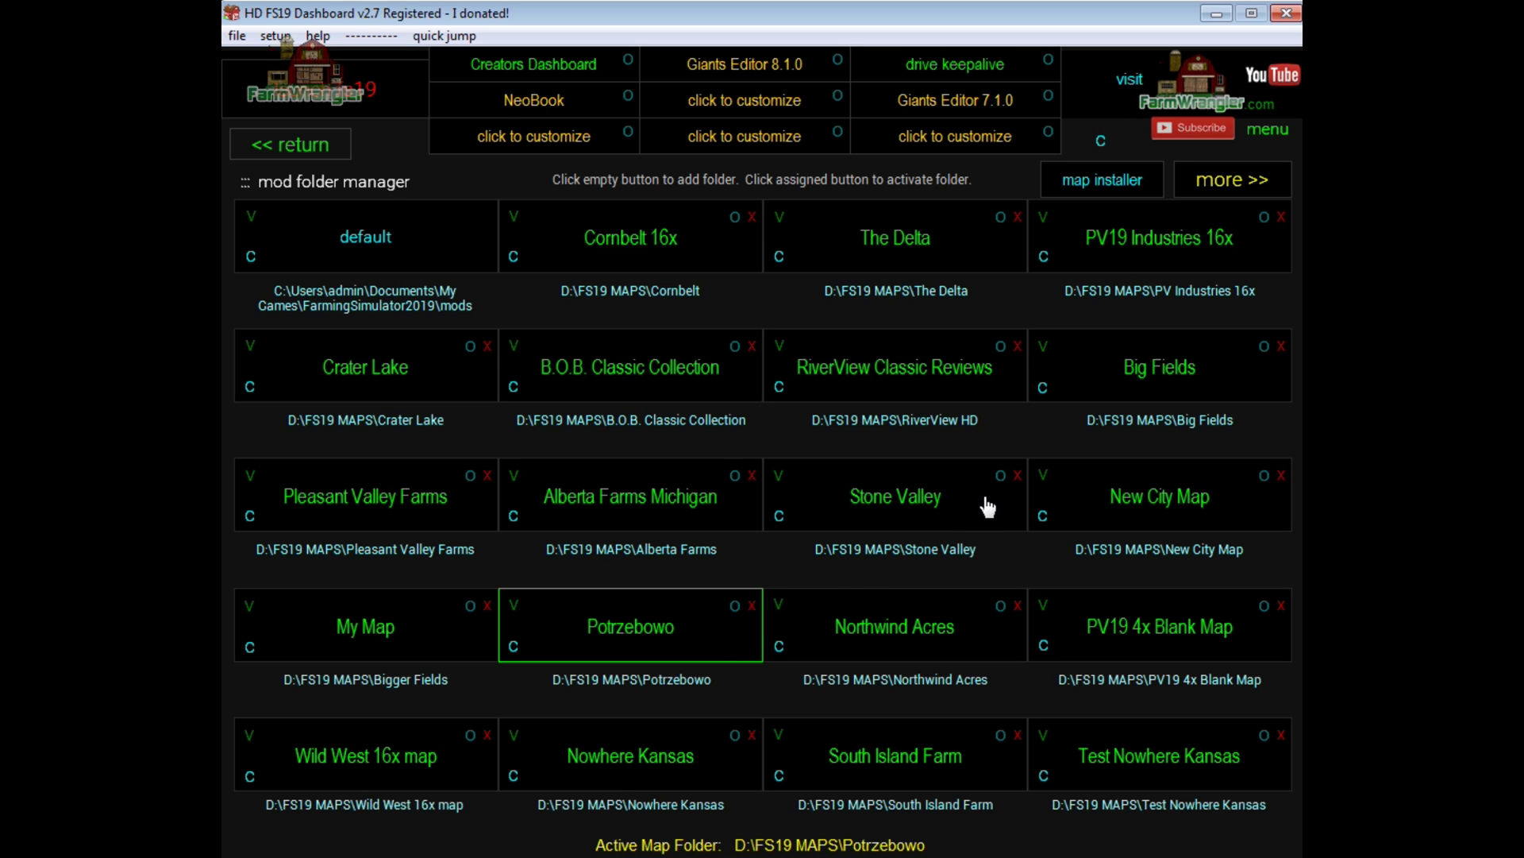
Step: Activate the Stone Valley map folder, D:\FS19 MAPS\Stone Valley
click(979, 509)
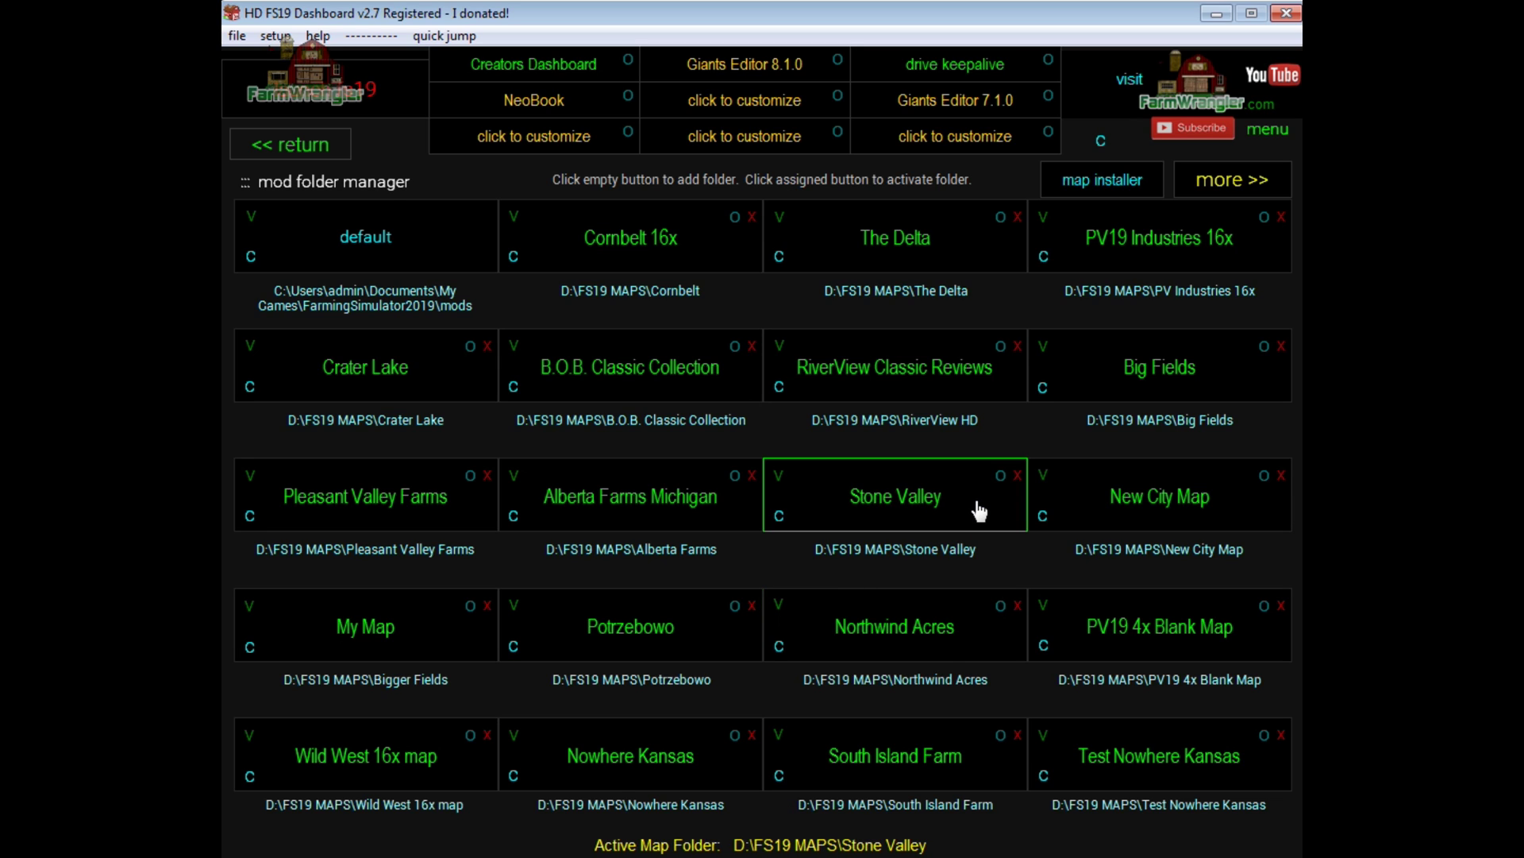